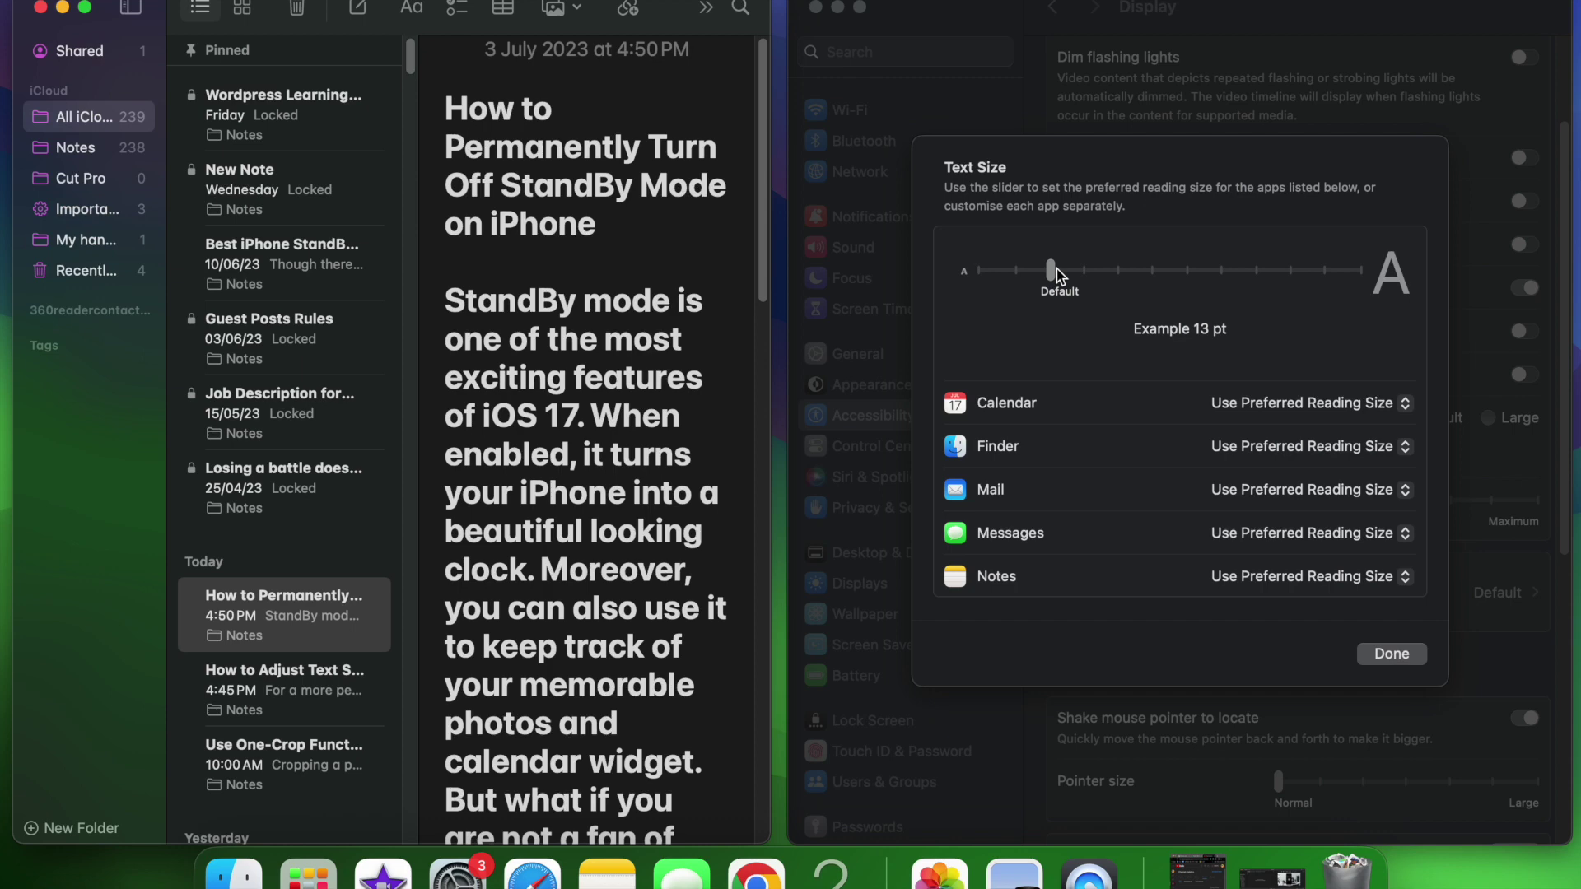
Raise the preferred reading size to 28 pt and set Notes to its own 19 pt size
drag(1056, 269, 1214, 276)
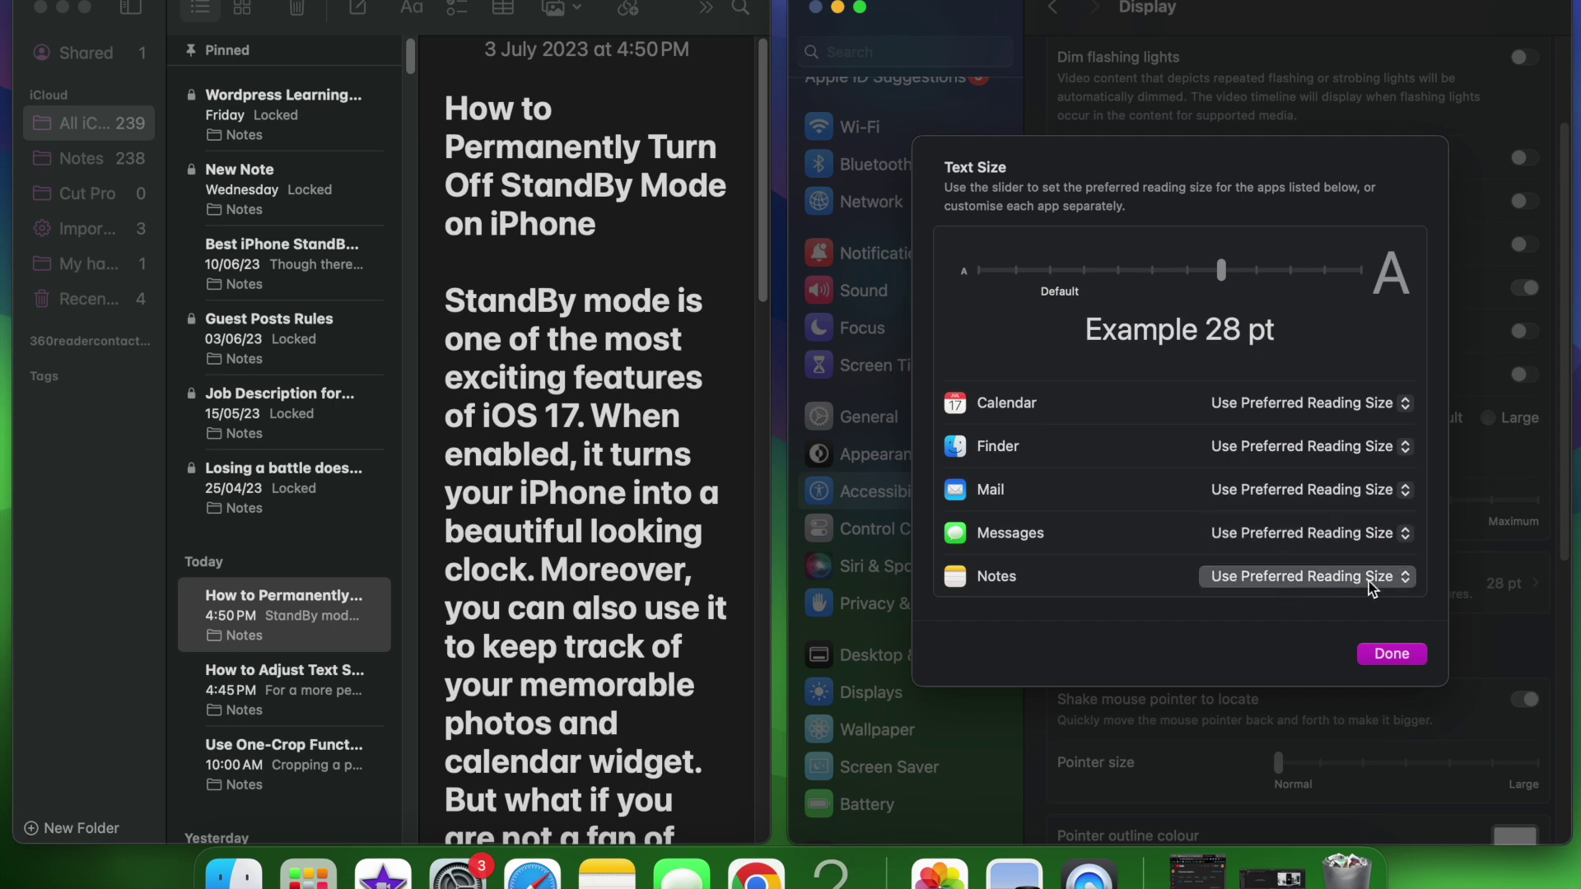
click(1407, 579)
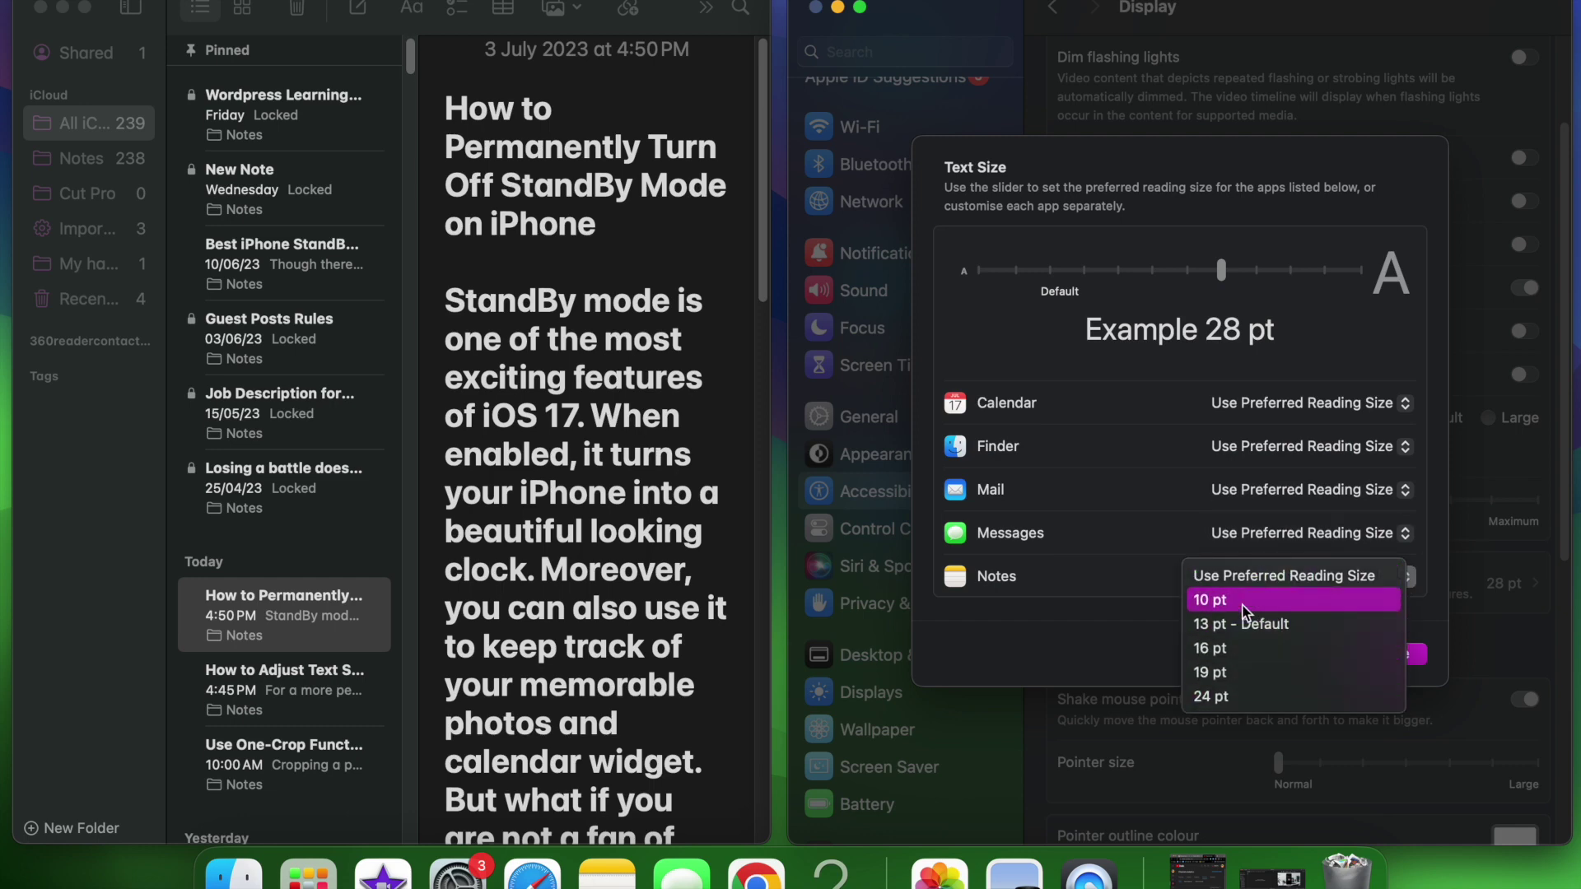
click(1222, 680)
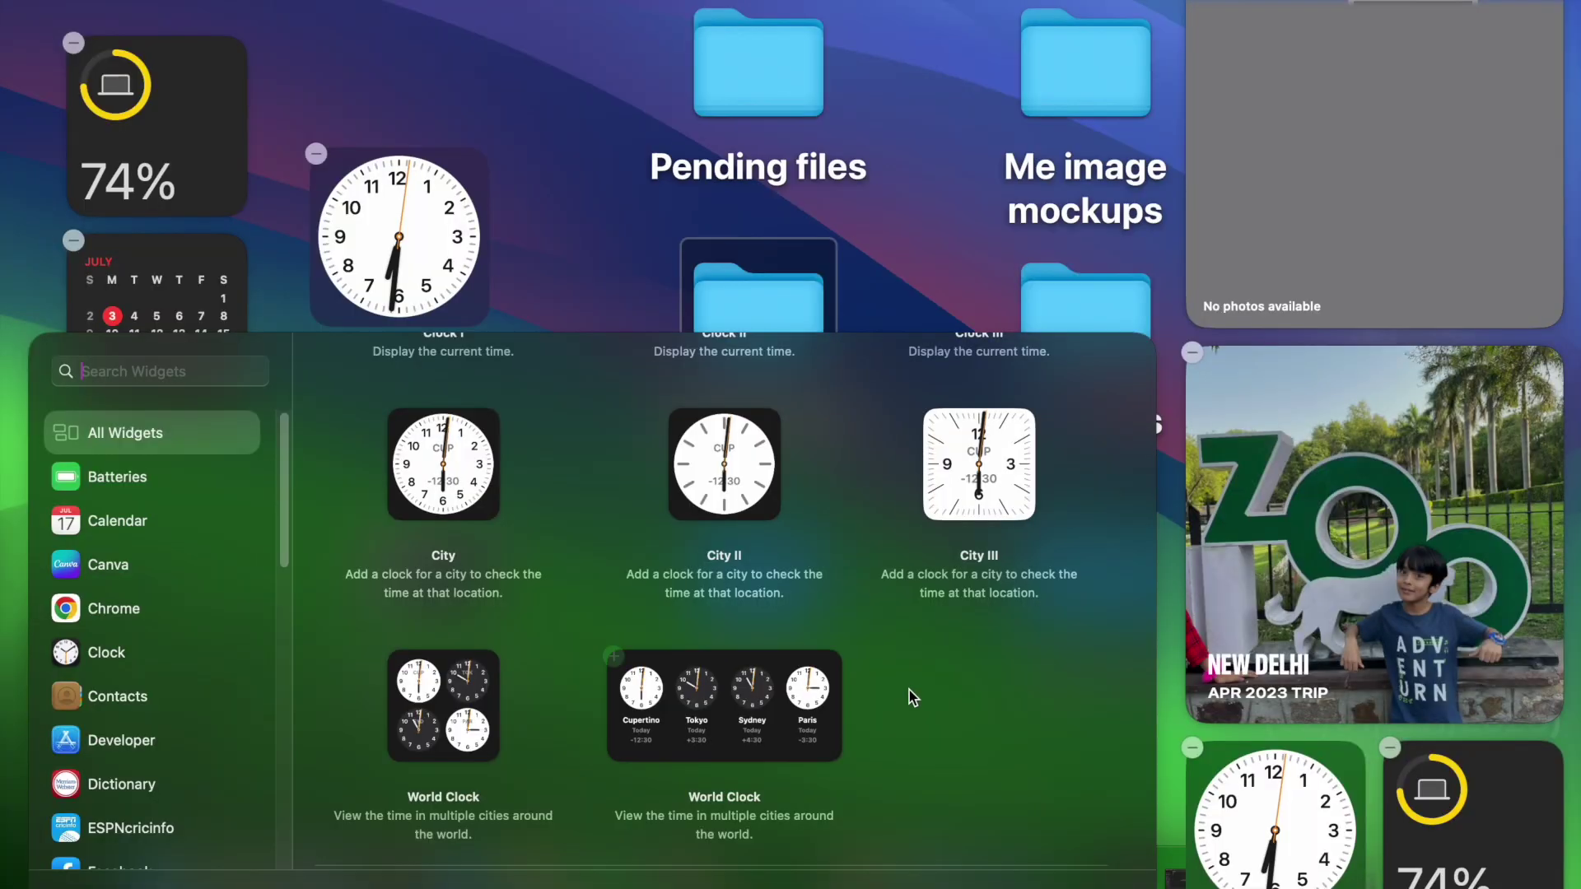
scroll(910, 692, down, 3)
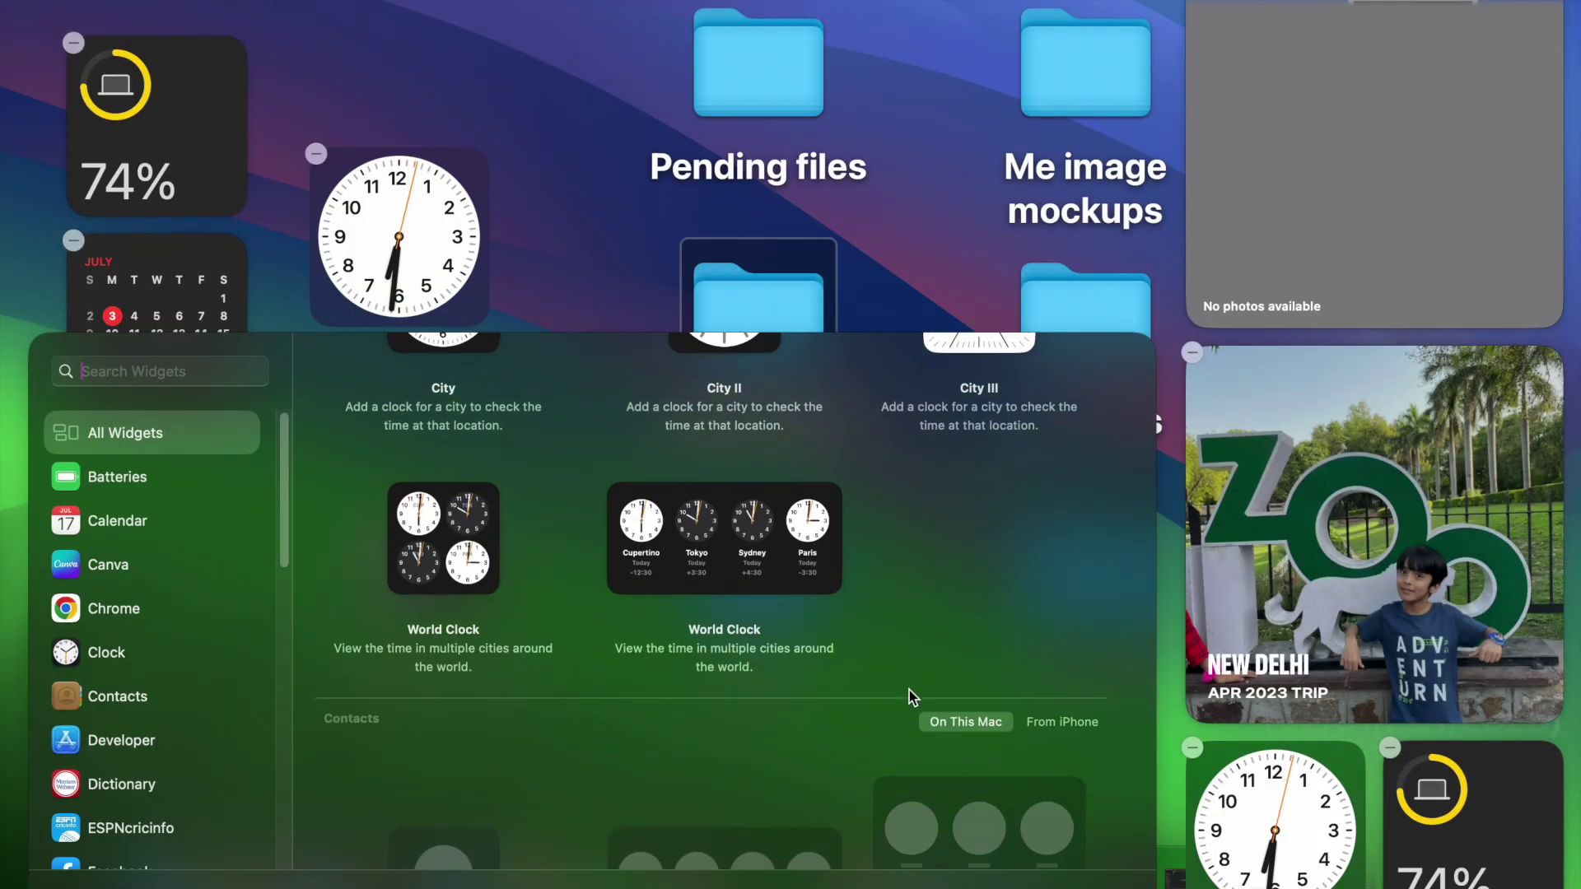
scroll(874, 713, down, 3)
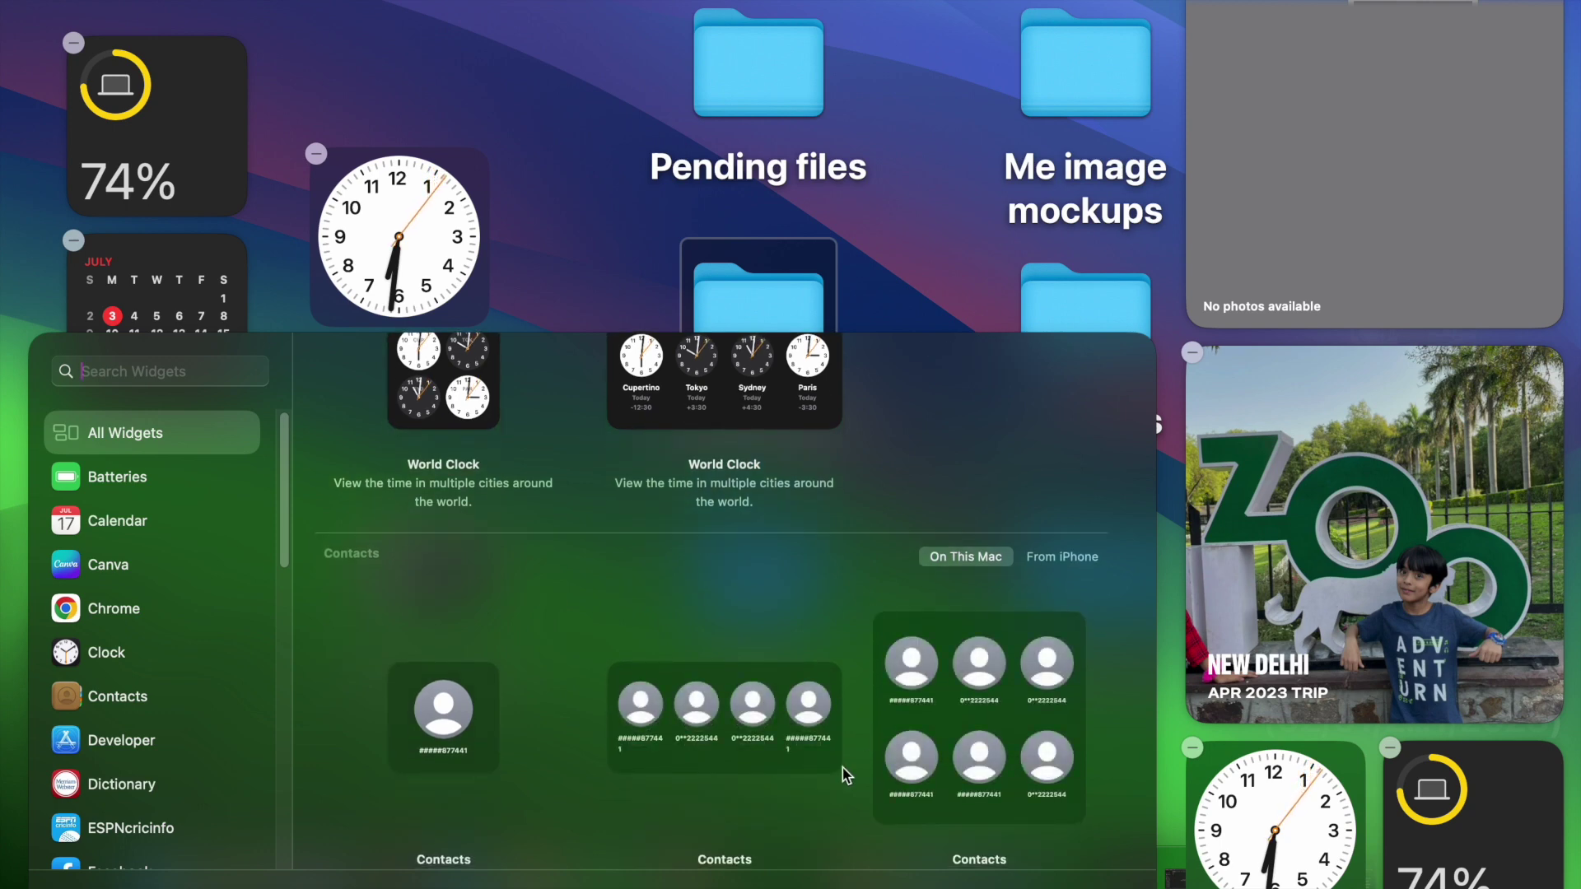
scroll(846, 774, up, 10)
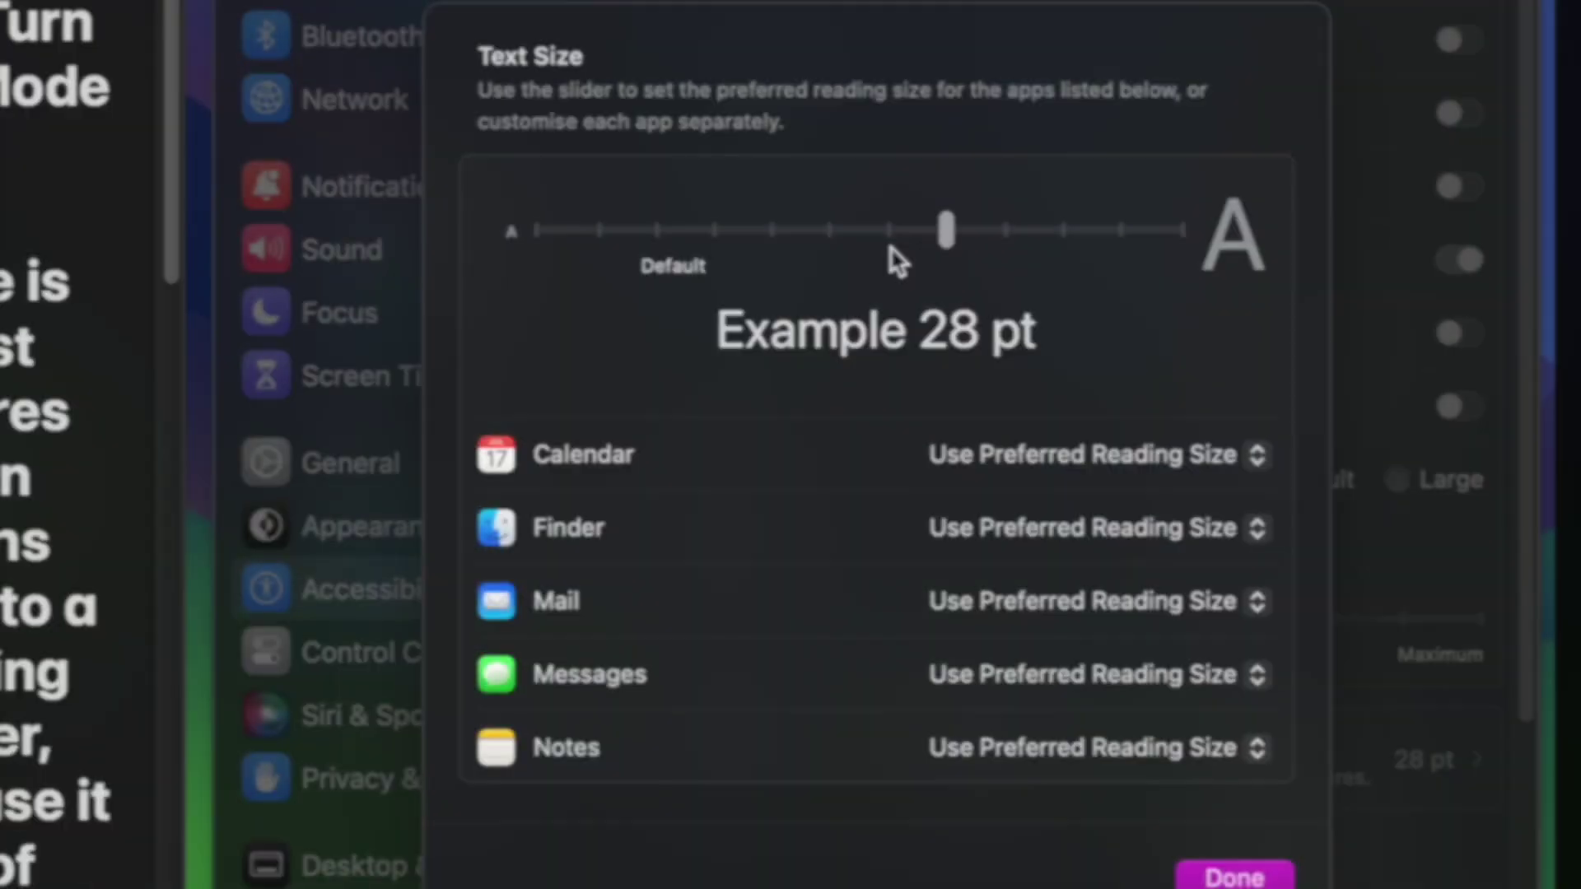
drag(900, 257, 936, 238)
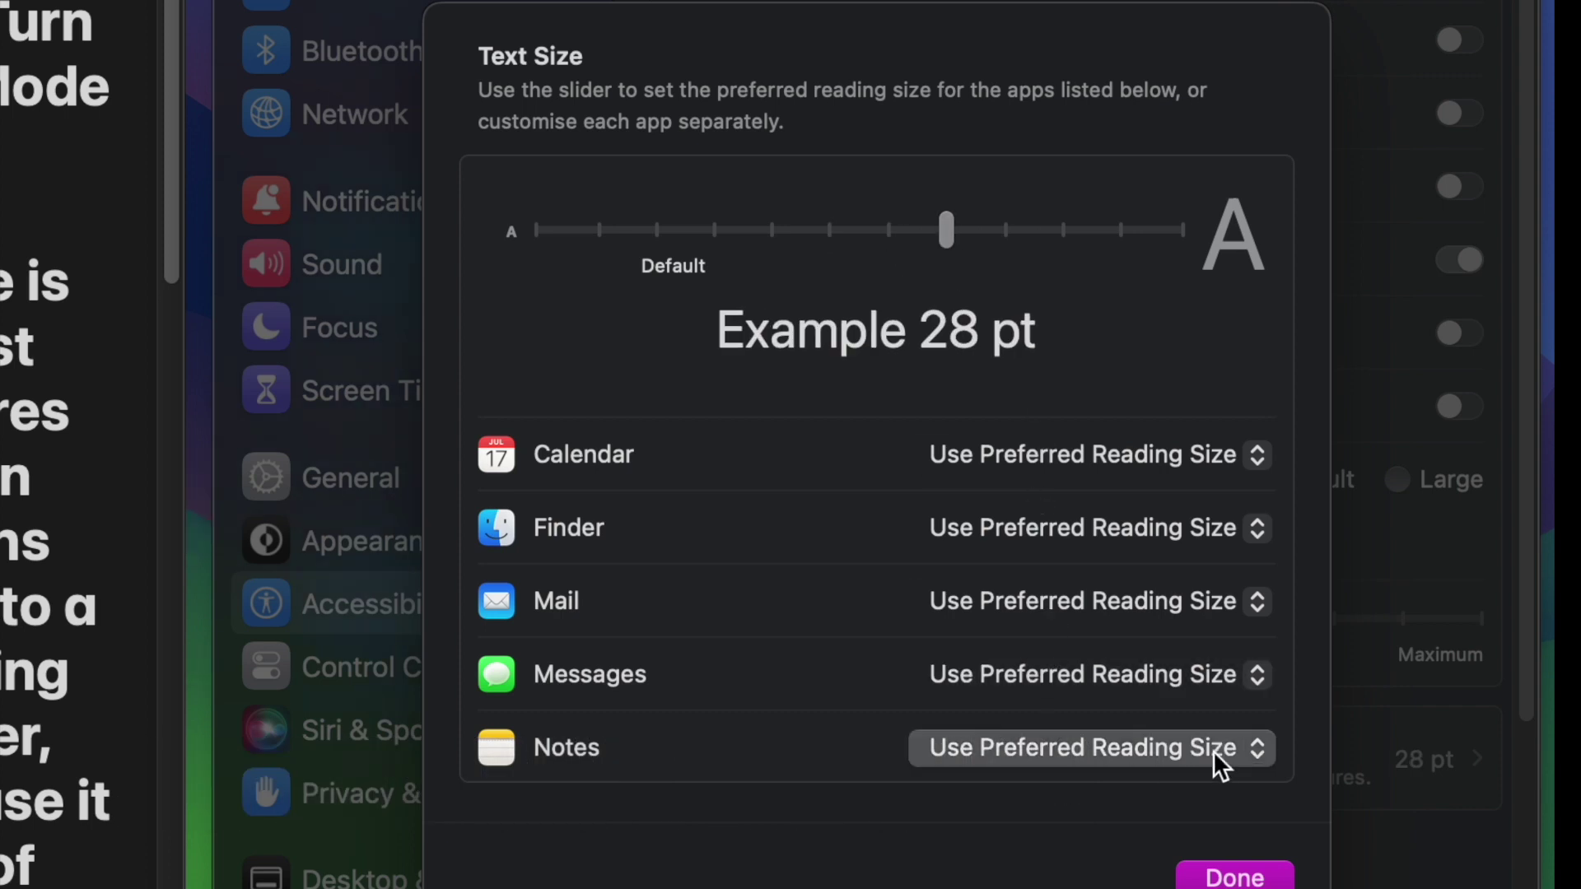
Set Notes' text size to 19 pt, then 24 pt, and adjust the preferred reading size slider
click(1257, 744)
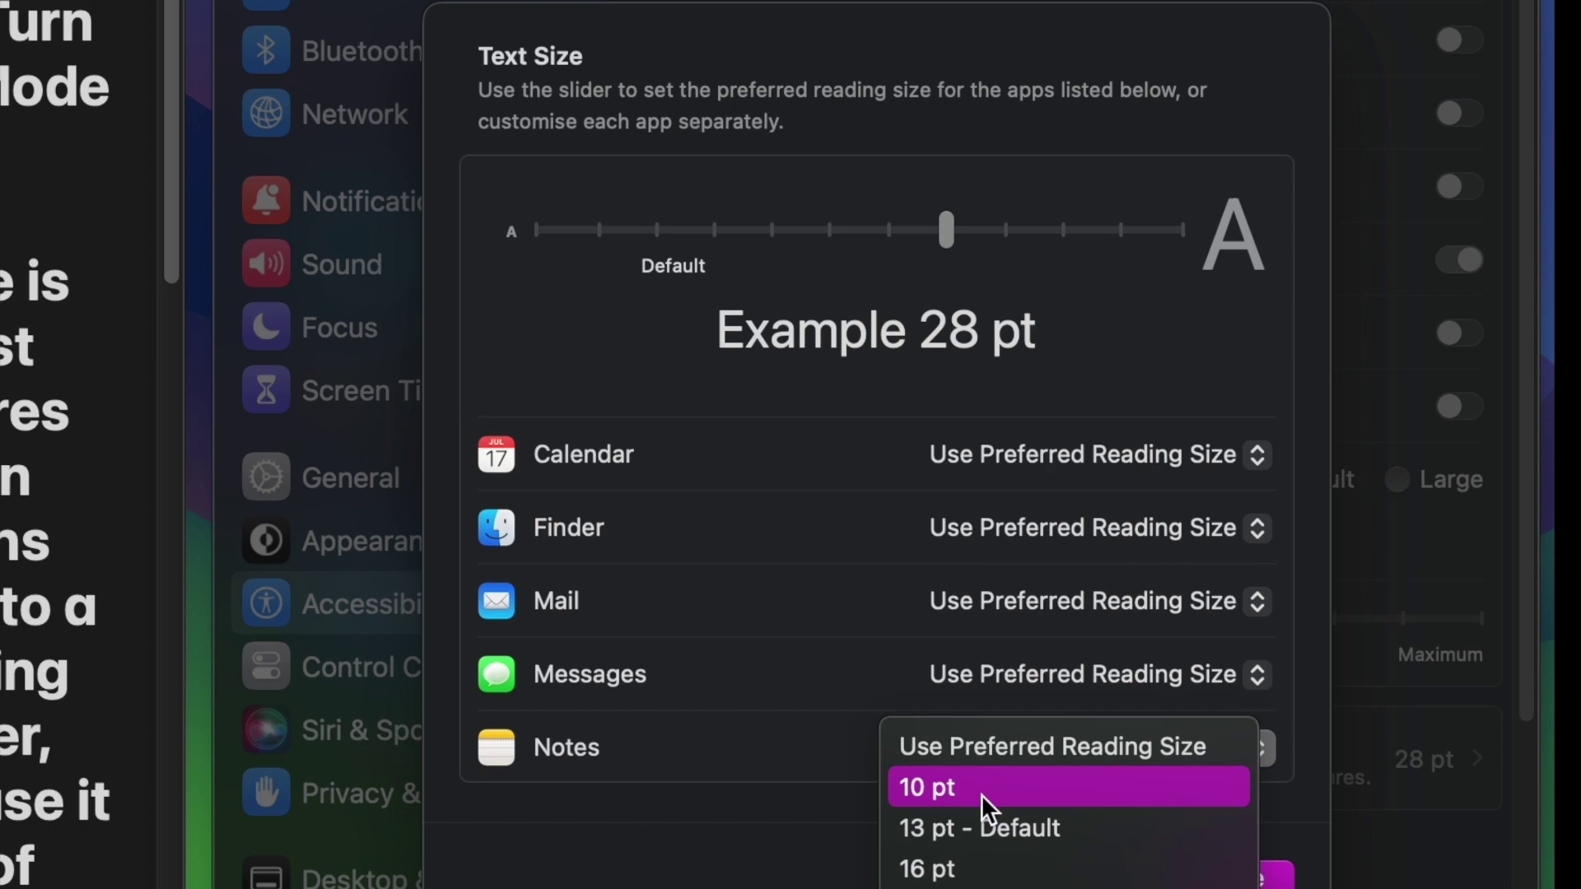
click(931, 888)
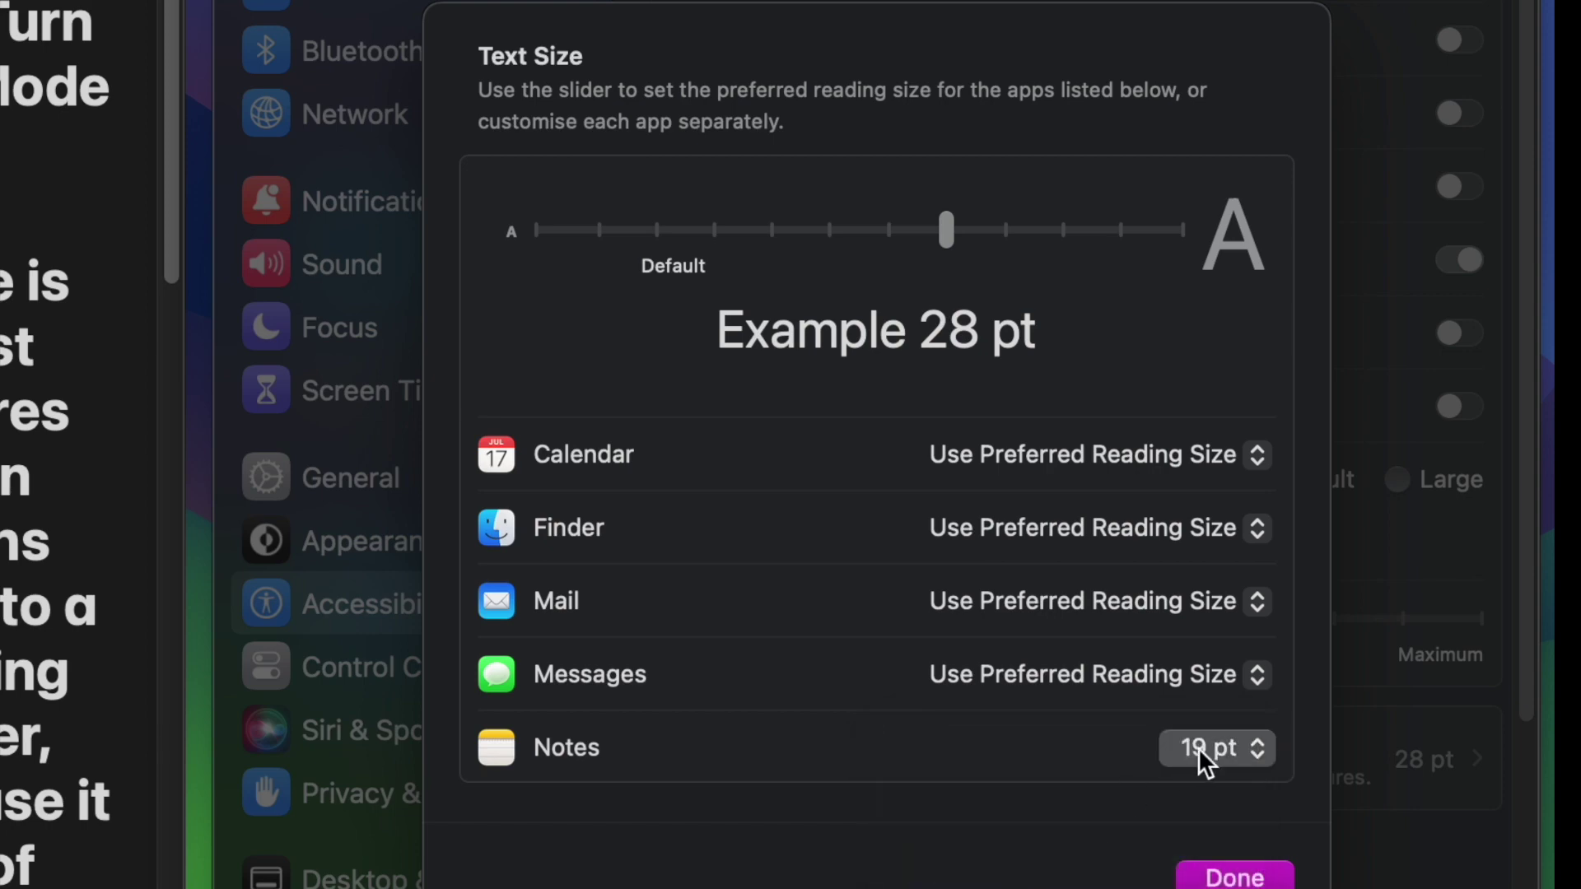
click(1254, 746)
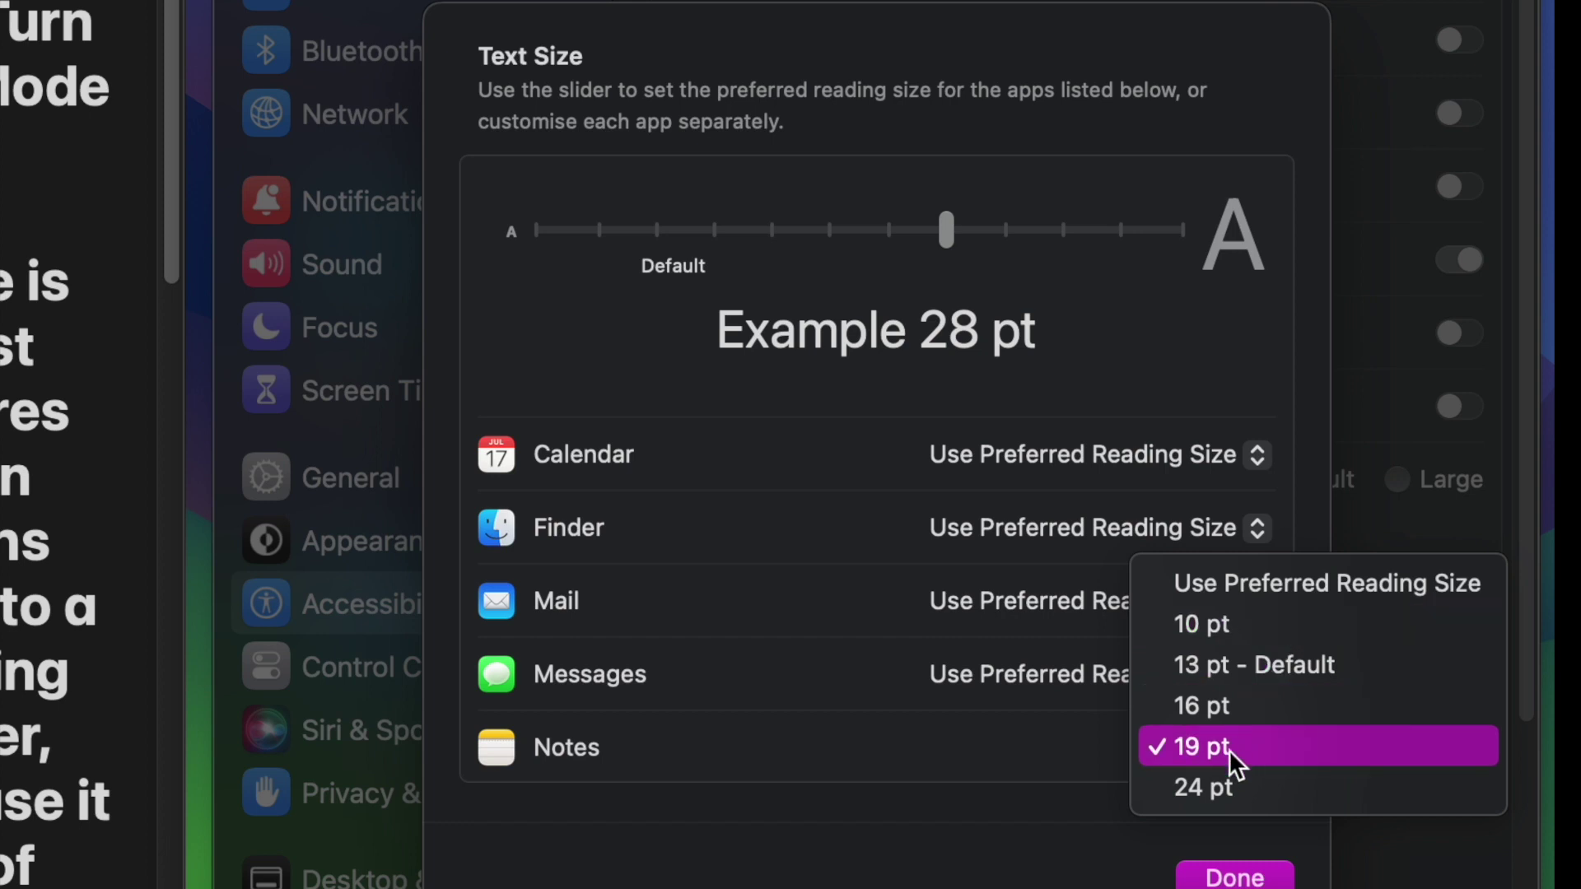
click(1218, 779)
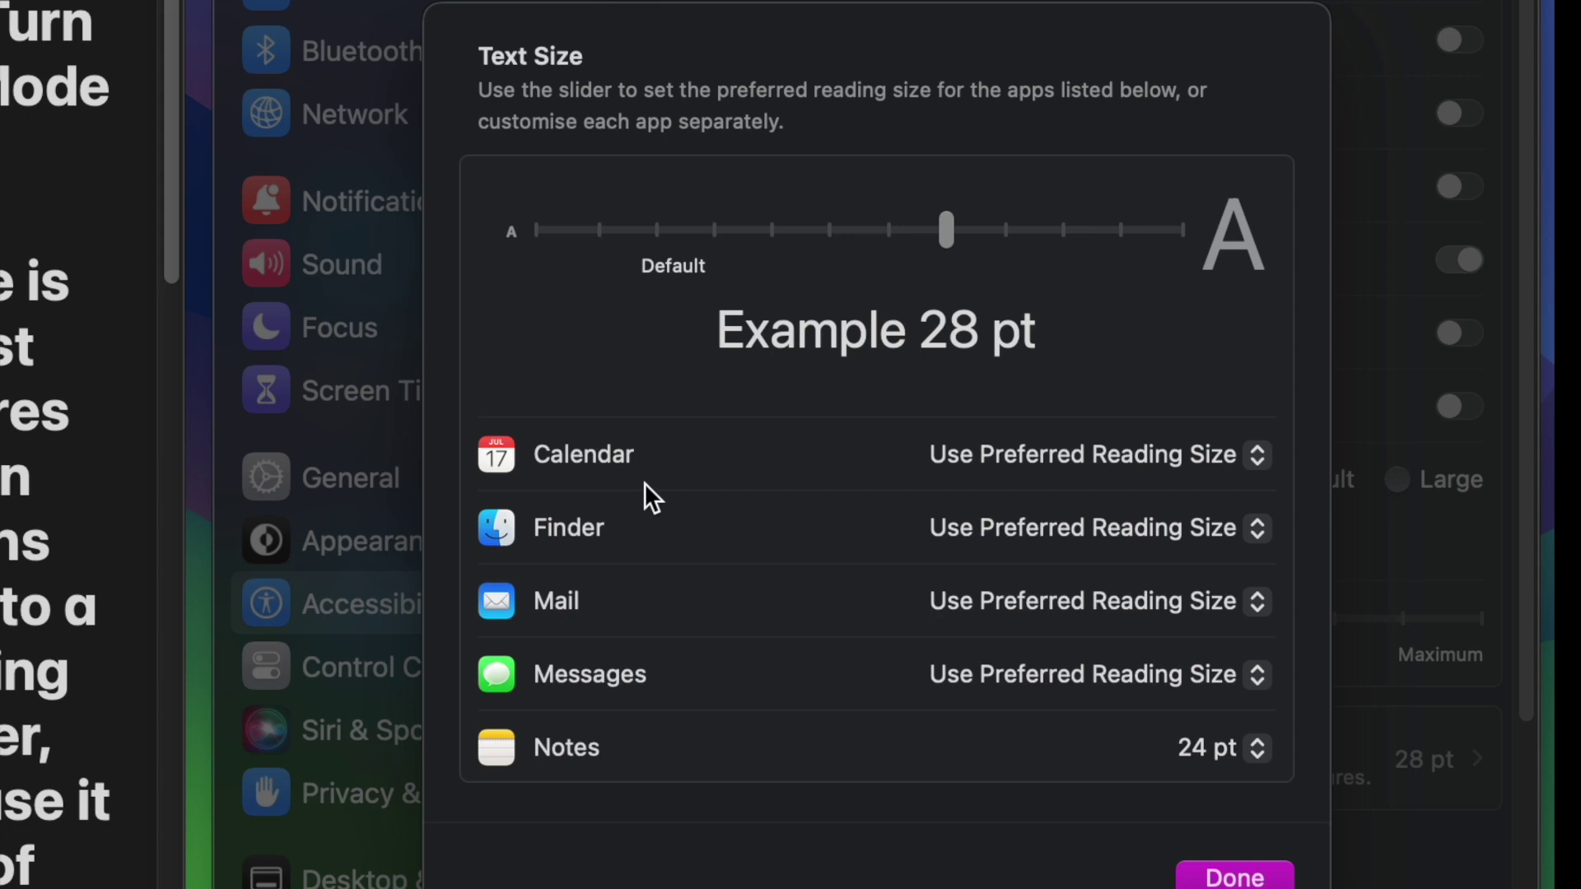
drag(948, 234, 1014, 234)
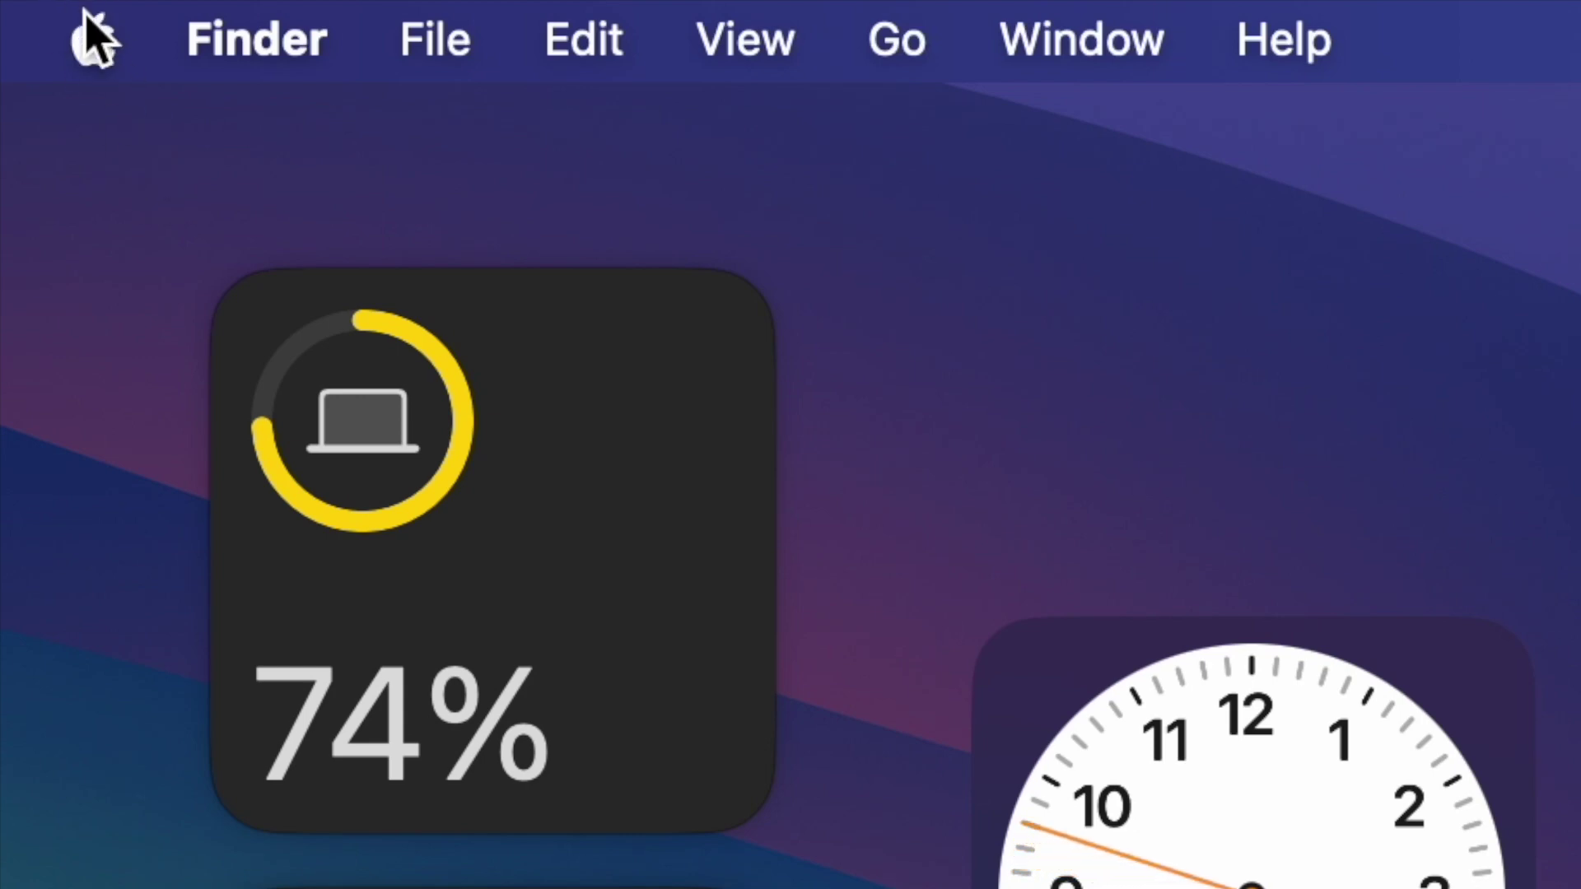
Open the Text size sheet from System Settings > Accessibility > Display
click(92, 37)
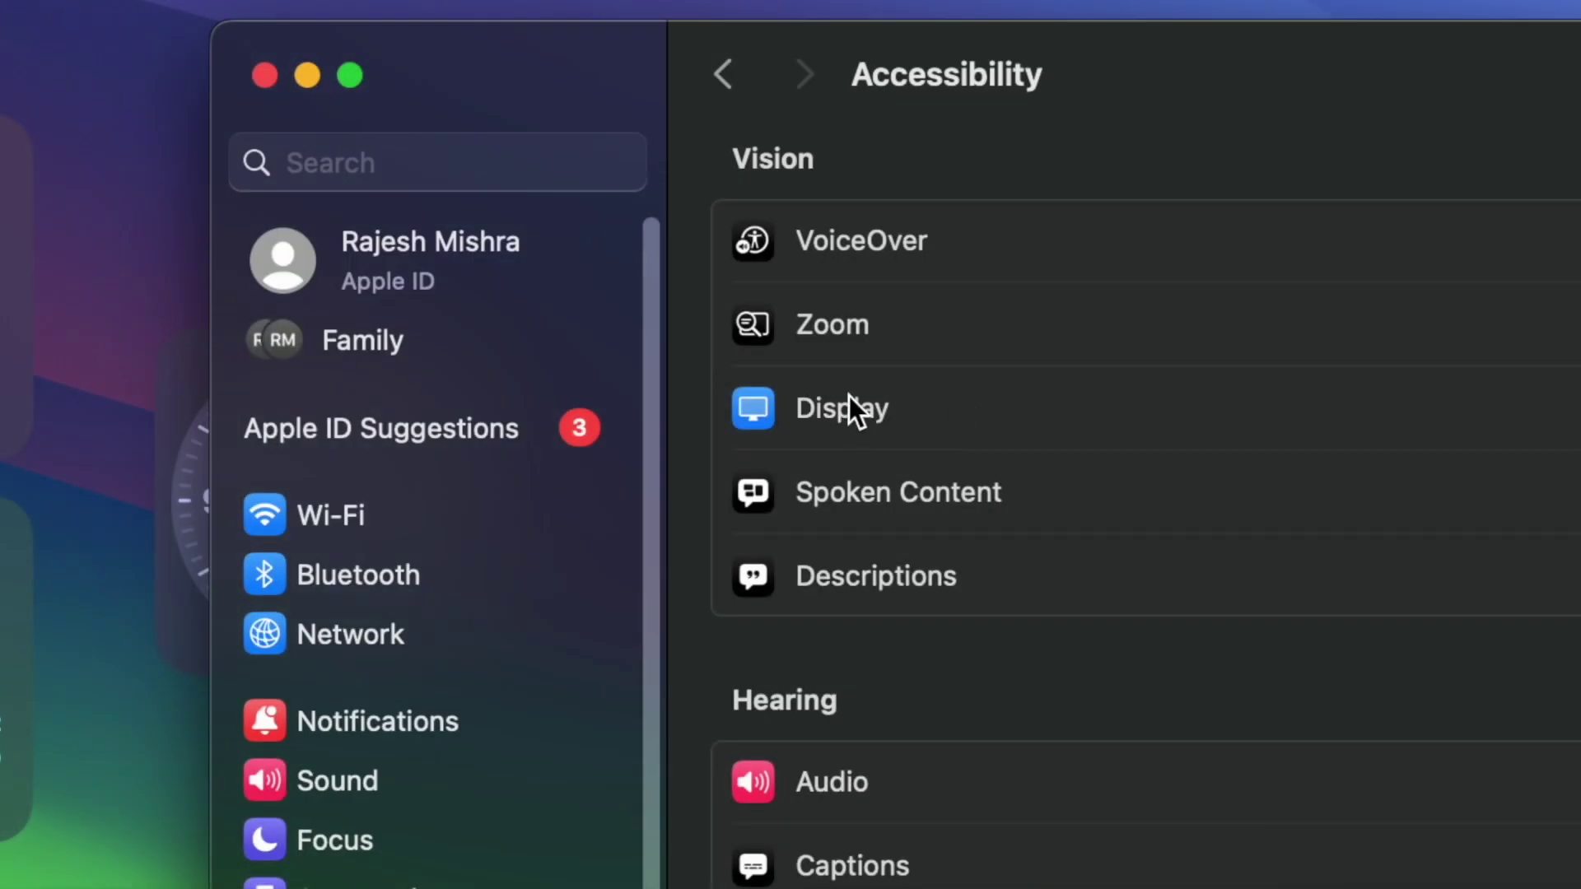
click(810, 424)
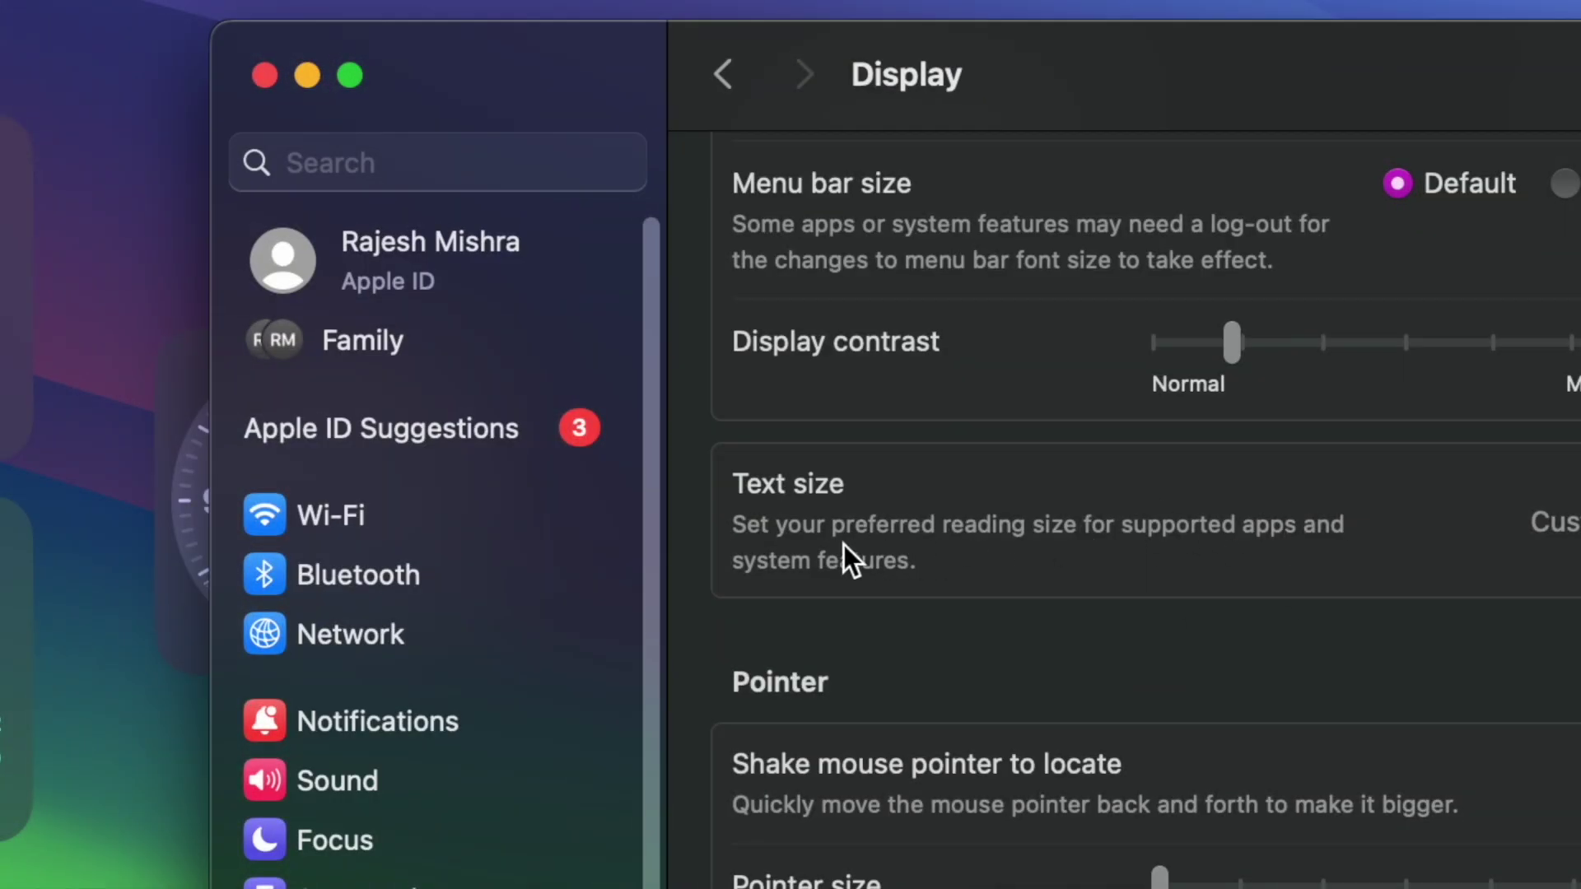
click(883, 468)
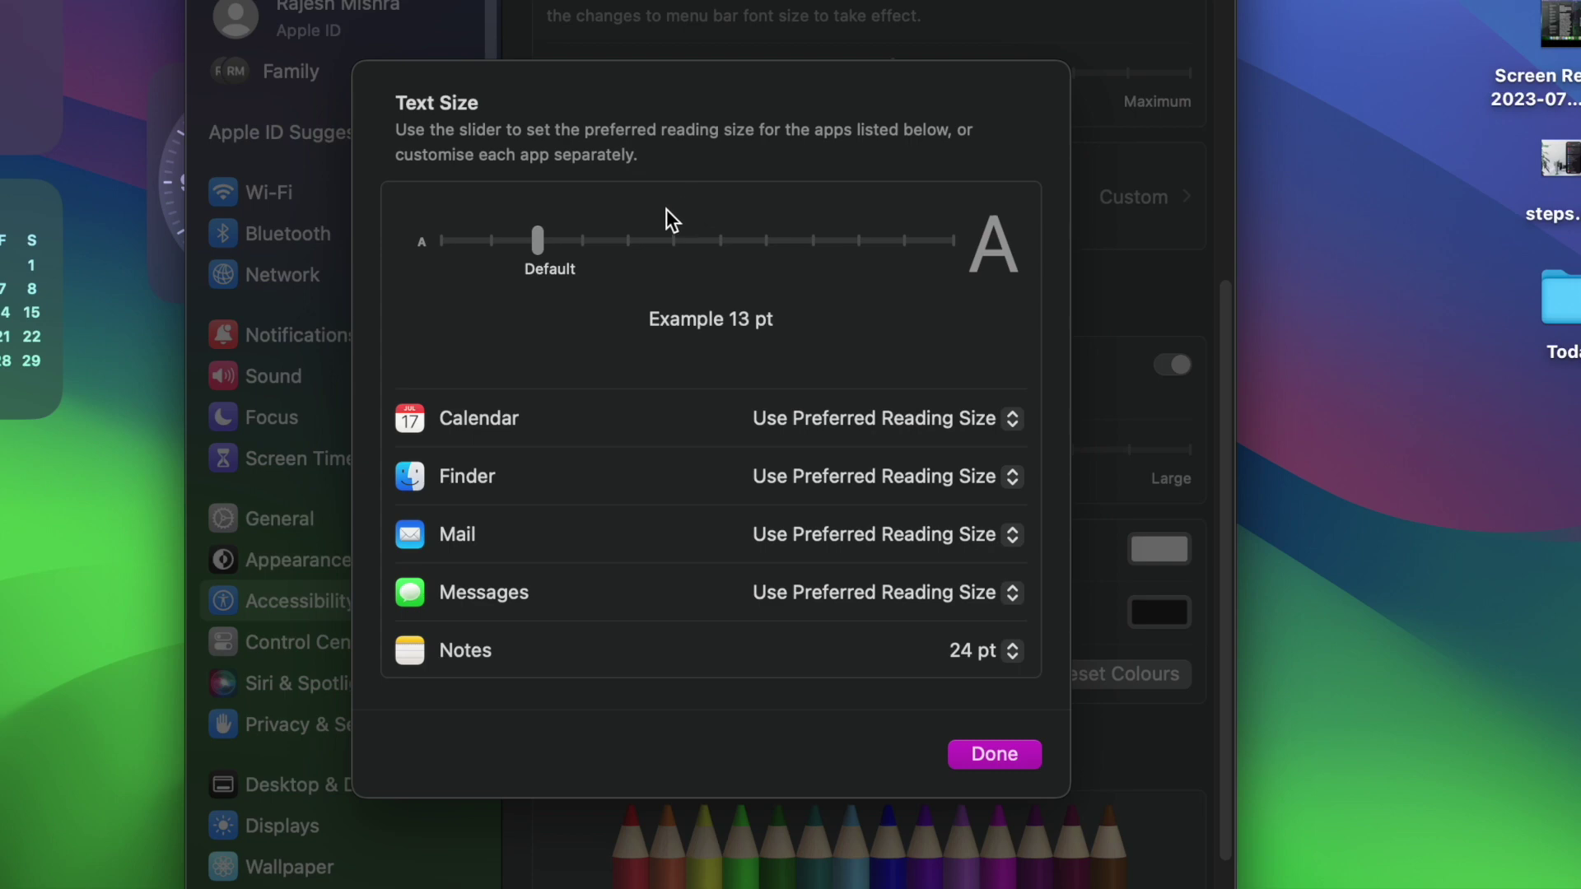
Drag the preferred reading size slider up to near its maximum
drag(538, 240, 798, 247)
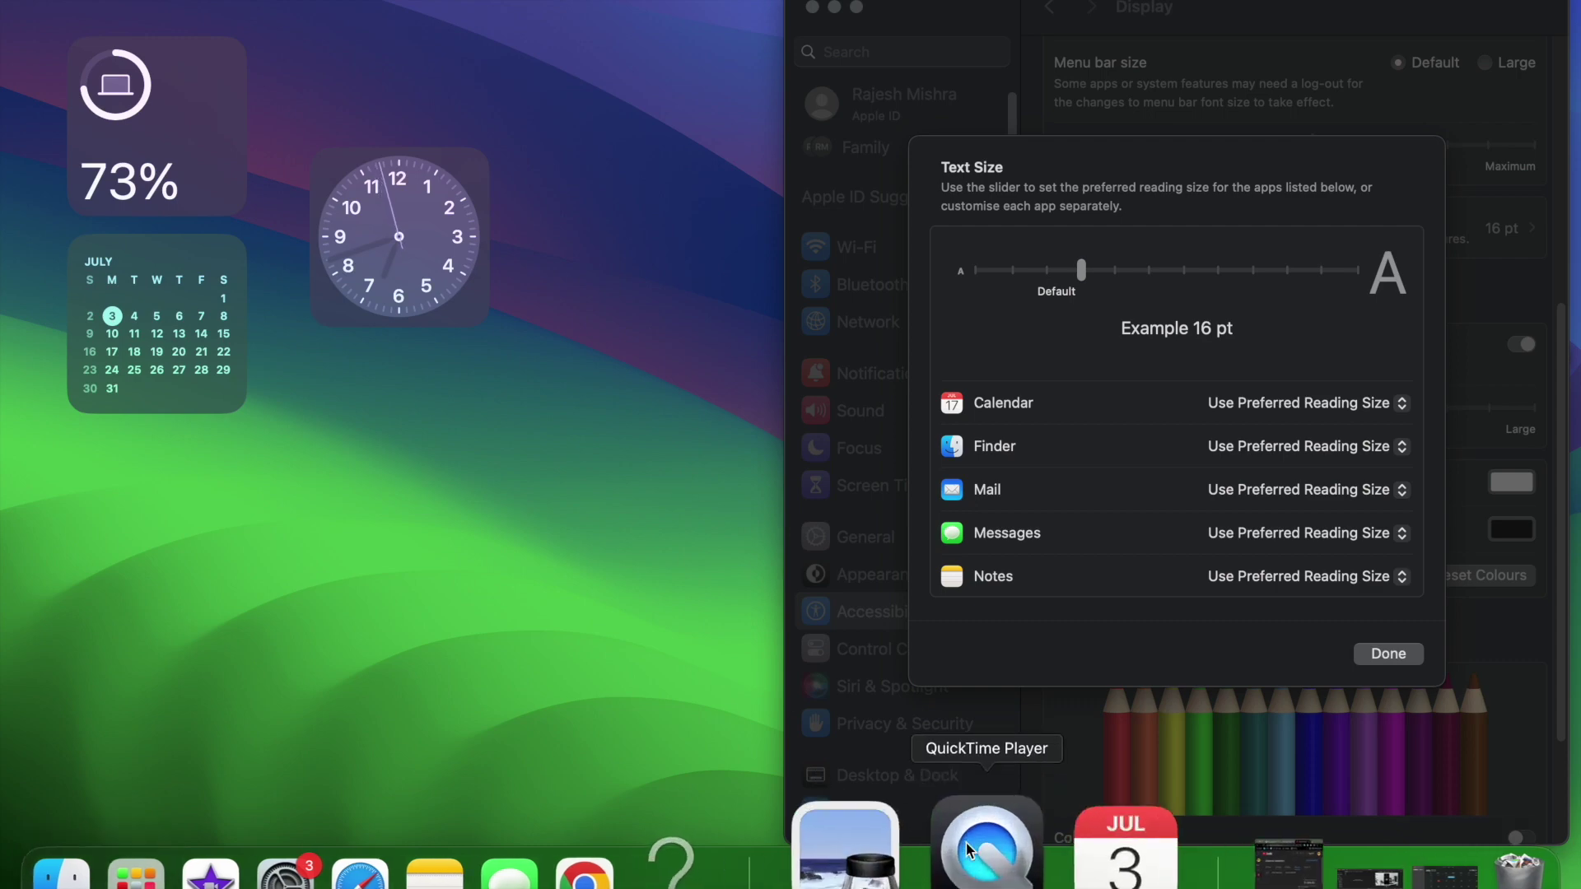
Tile Calendar to the left half of the screen and raise the preferred reading size to 24 pt
click(1071, 856)
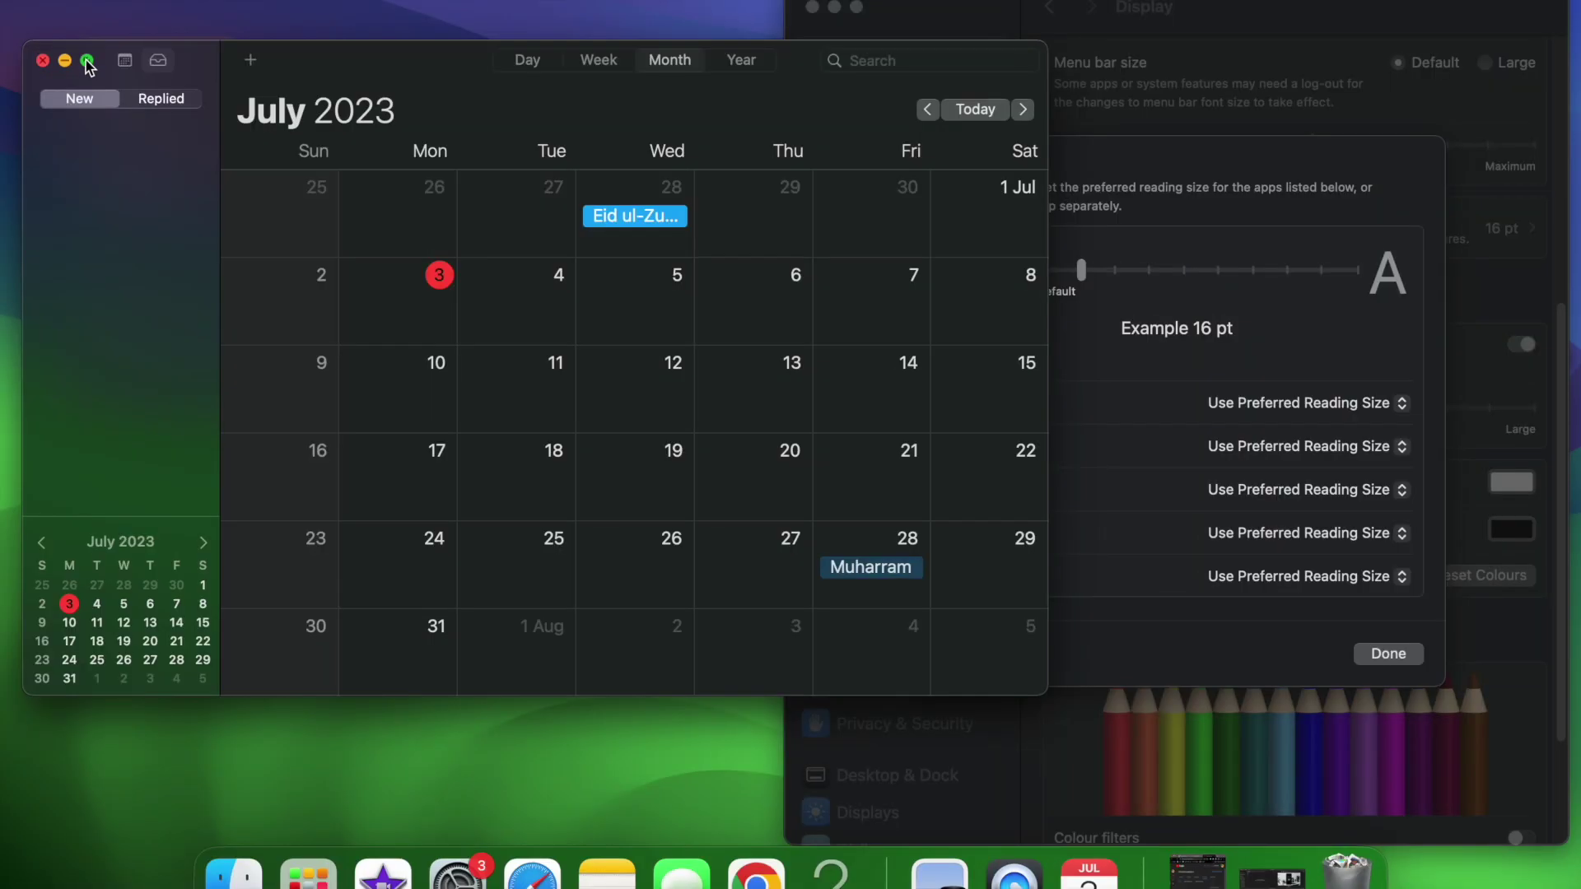
mouse_move(87, 62)
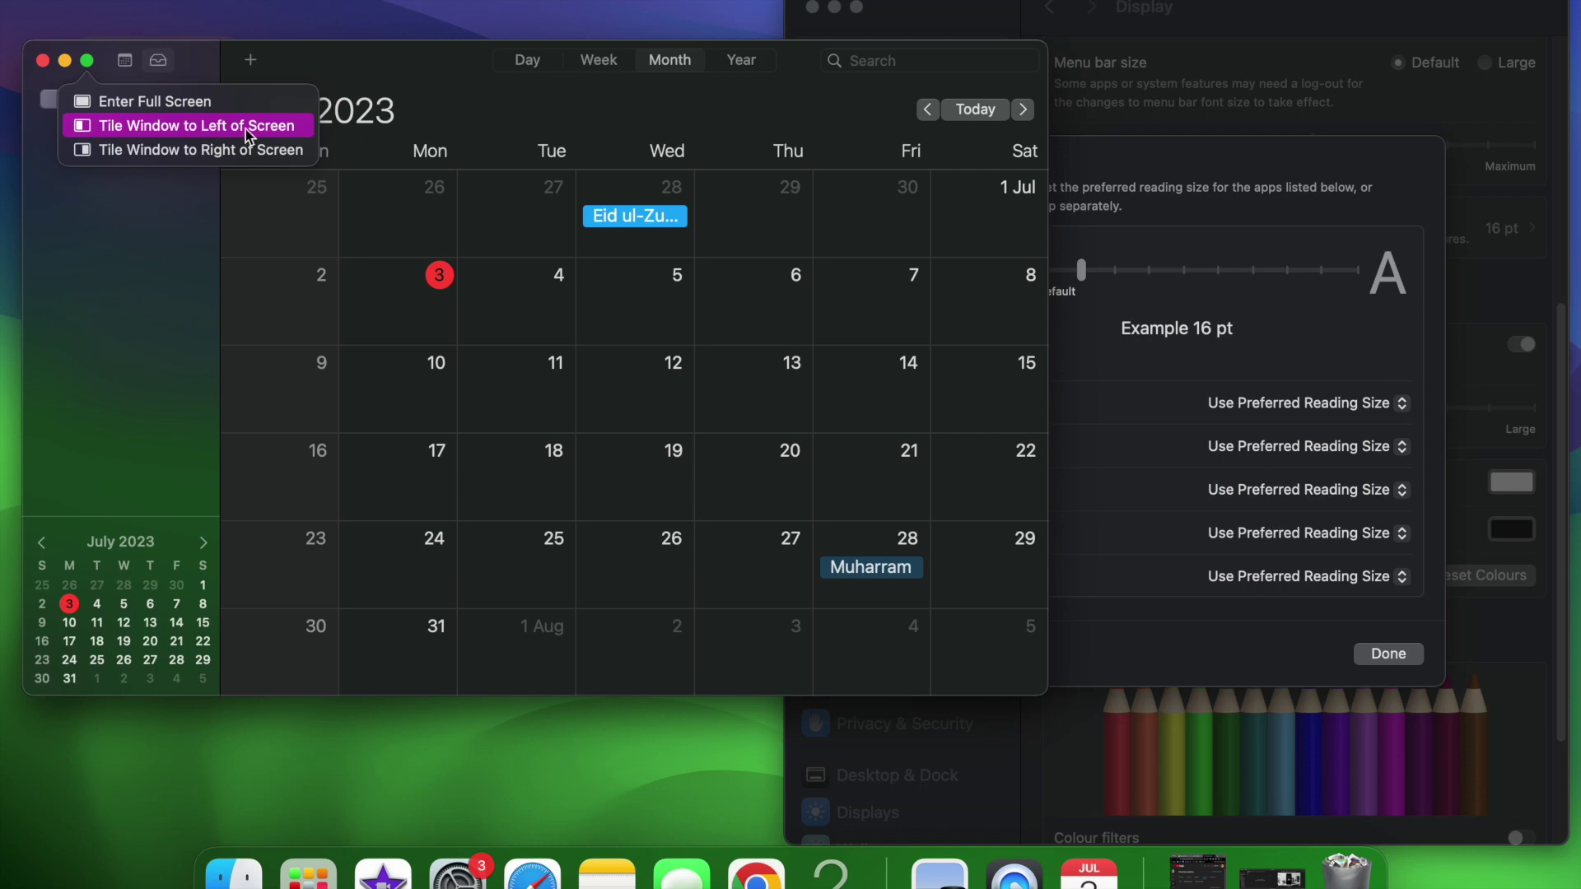
click(196, 130)
drag(1093, 270, 1080, 303)
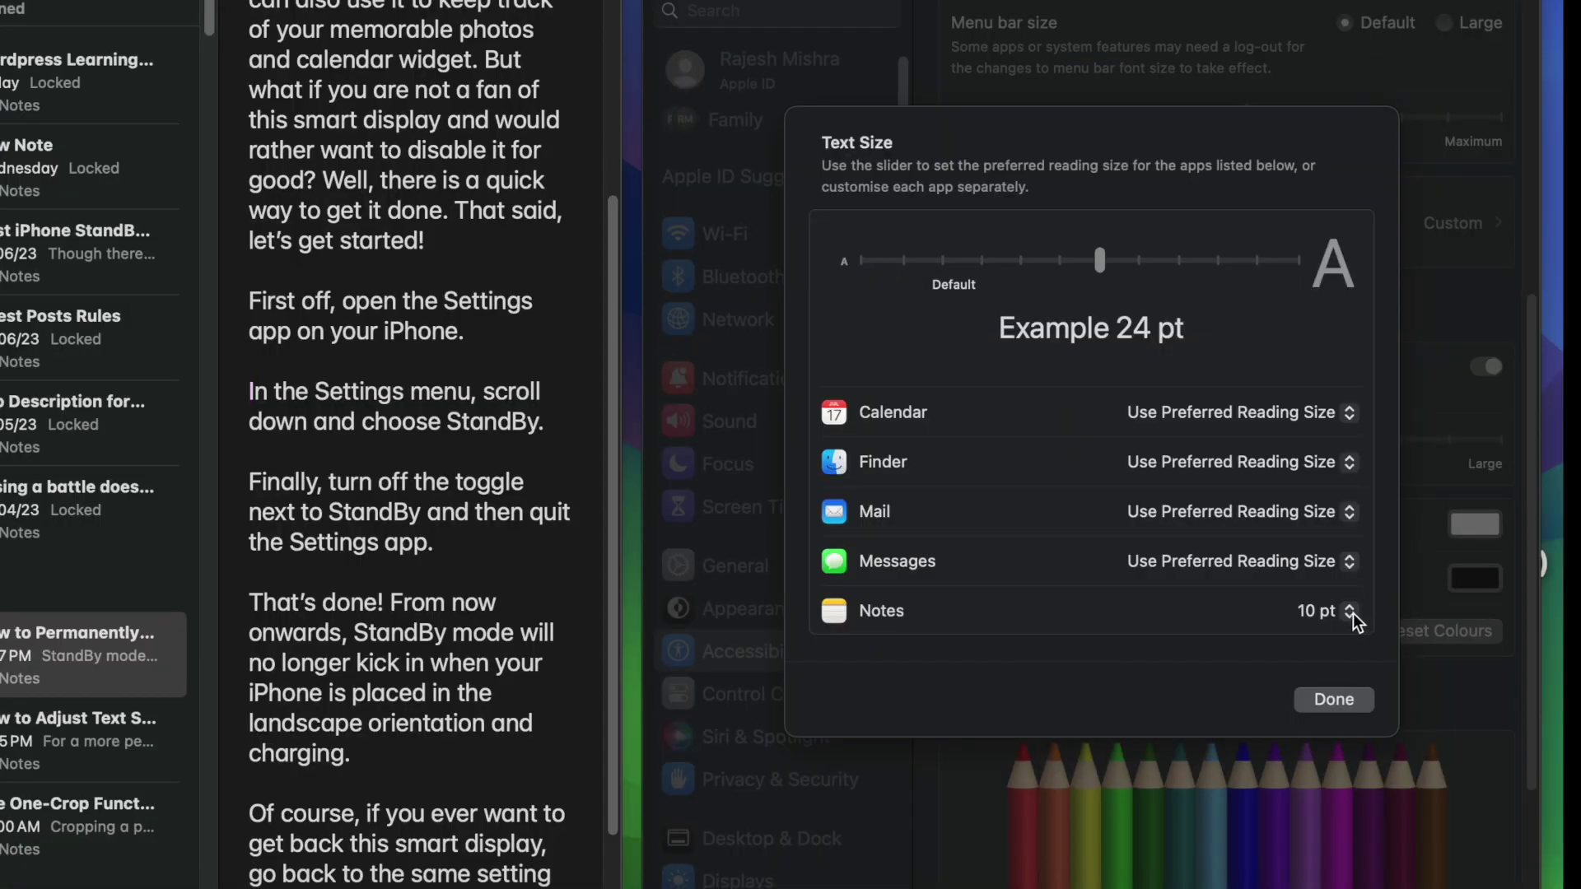
Try 24 pt for Notes, then reset it to Use Preferred Reading Size
click(1352, 614)
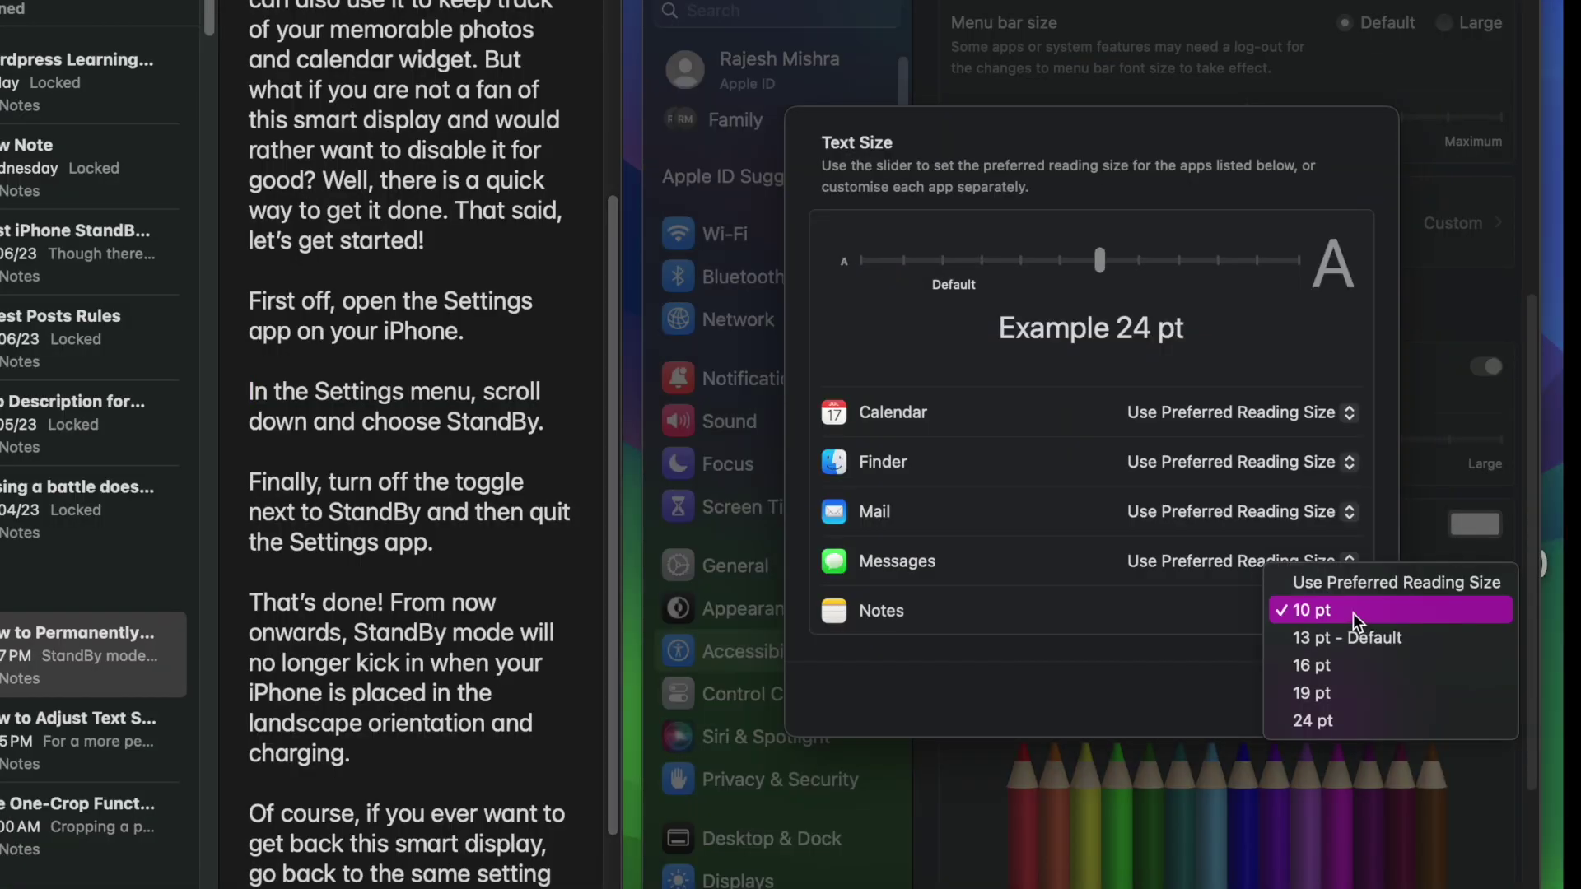
click(1328, 728)
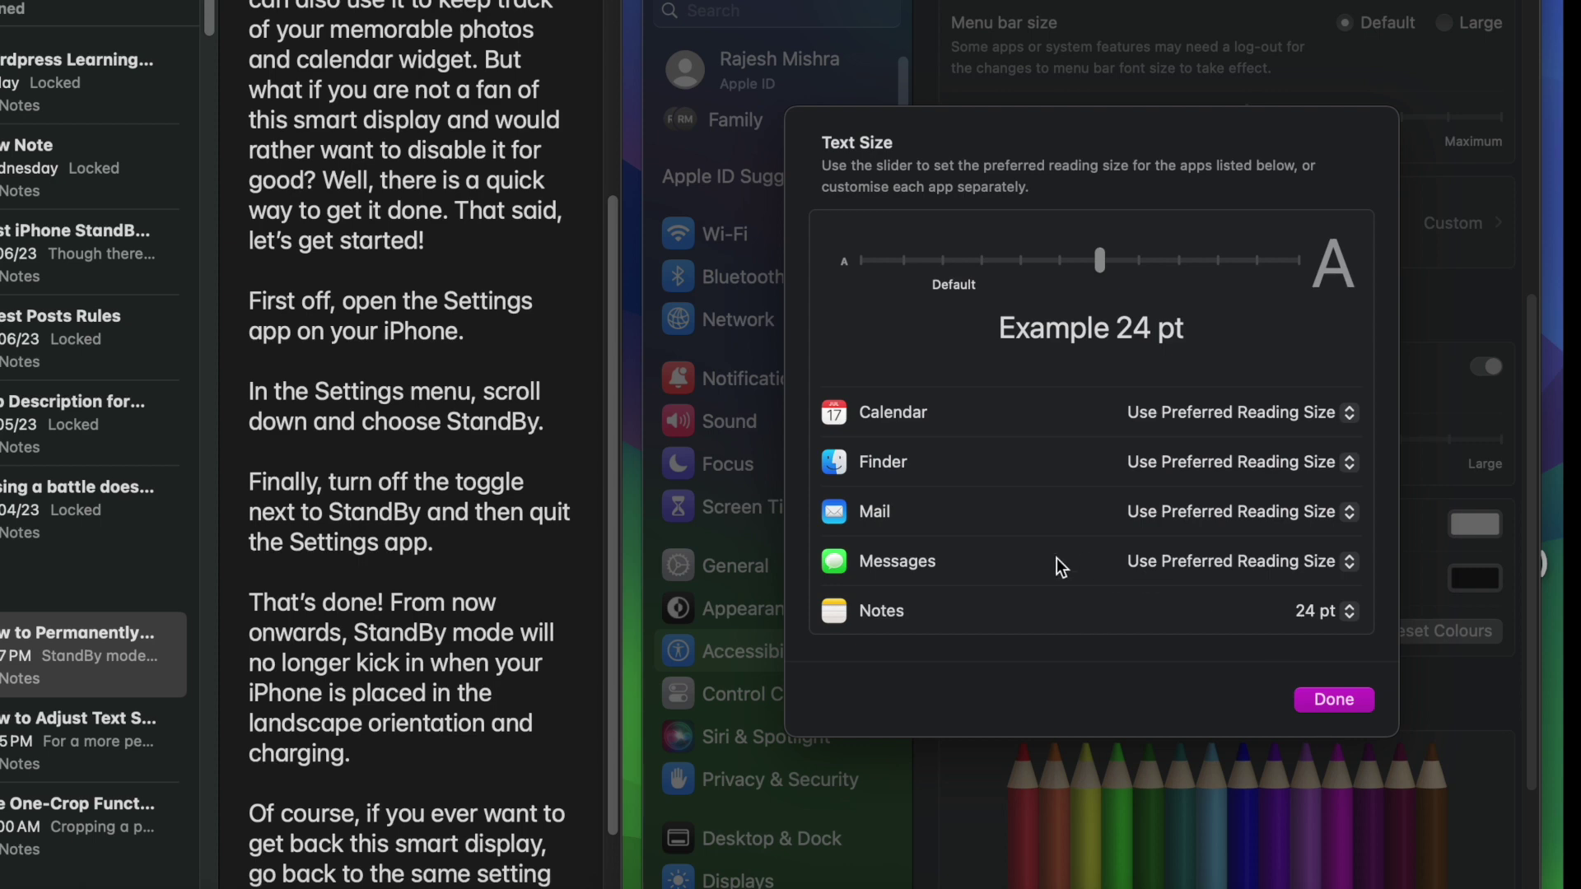
scroll(466, 614, up, 5)
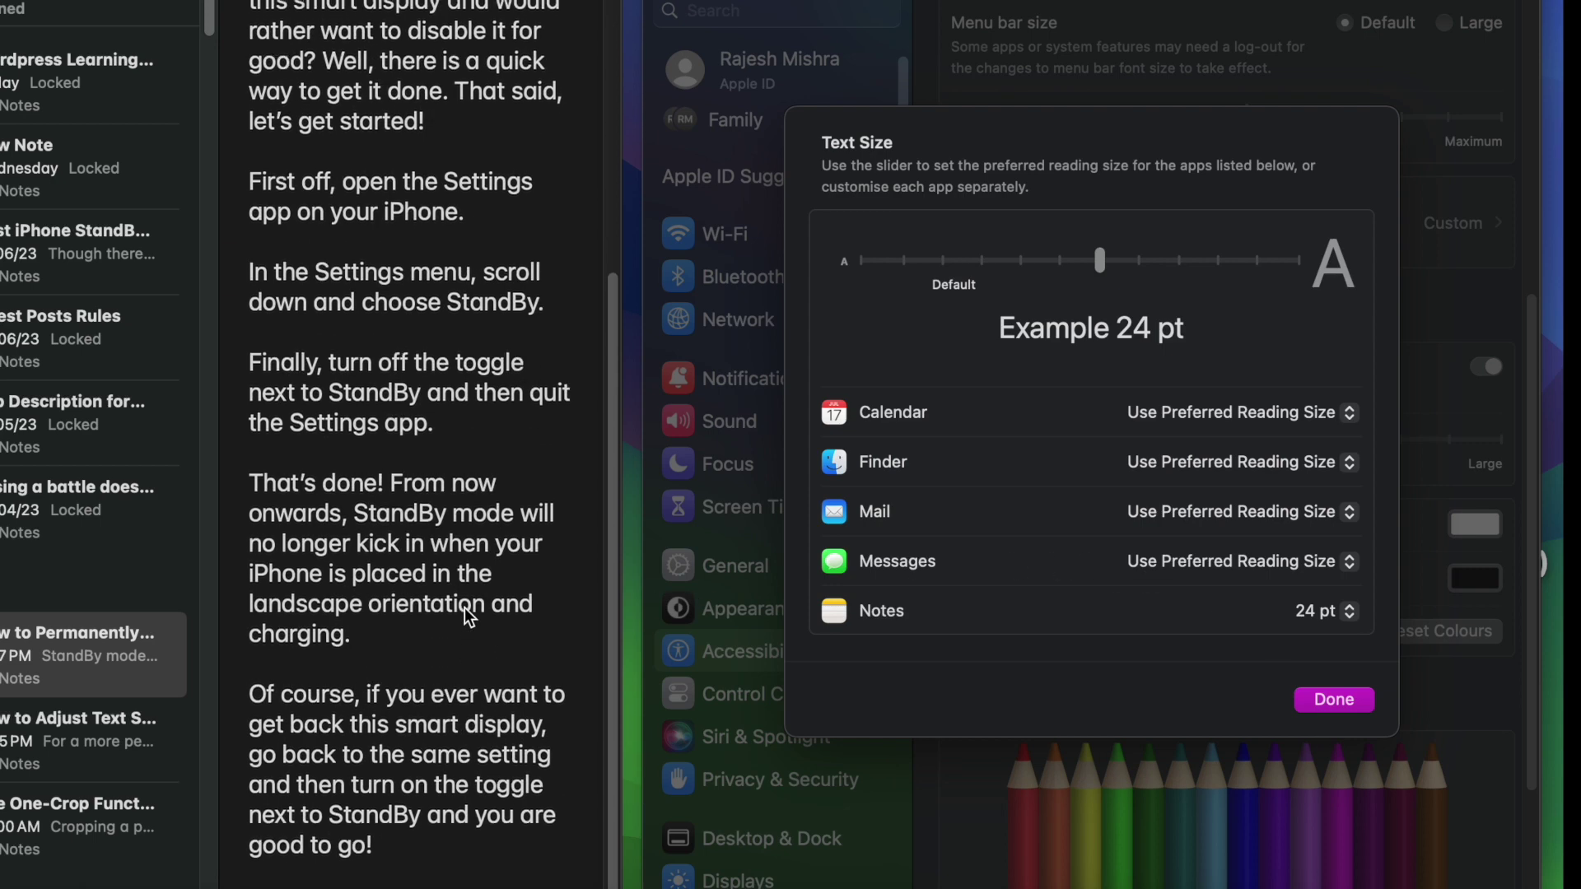
click(1350, 620)
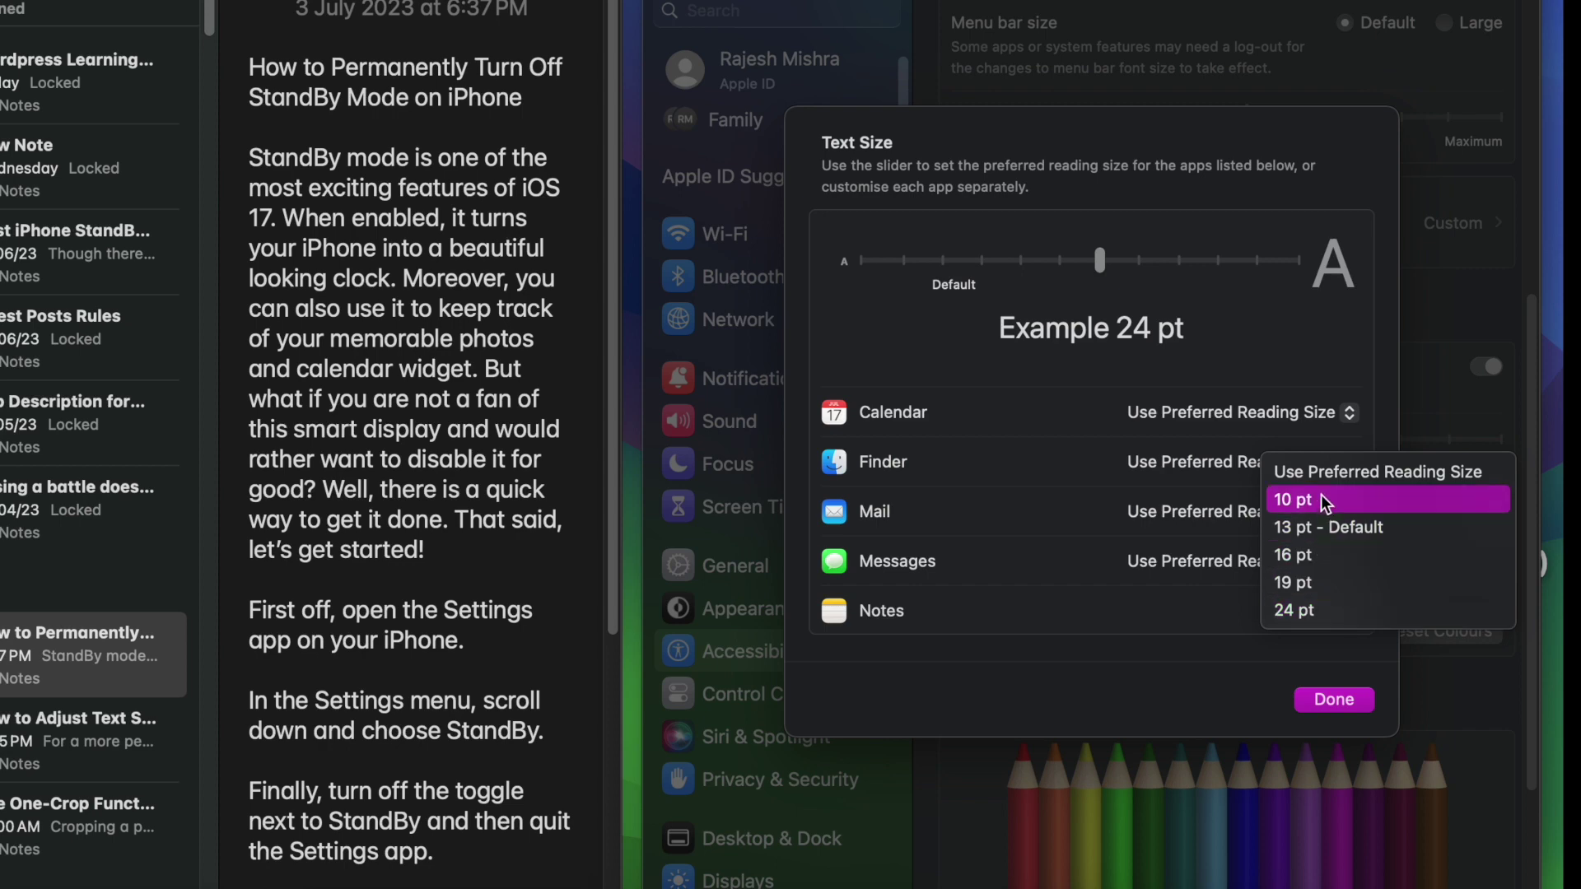
click(1318, 473)
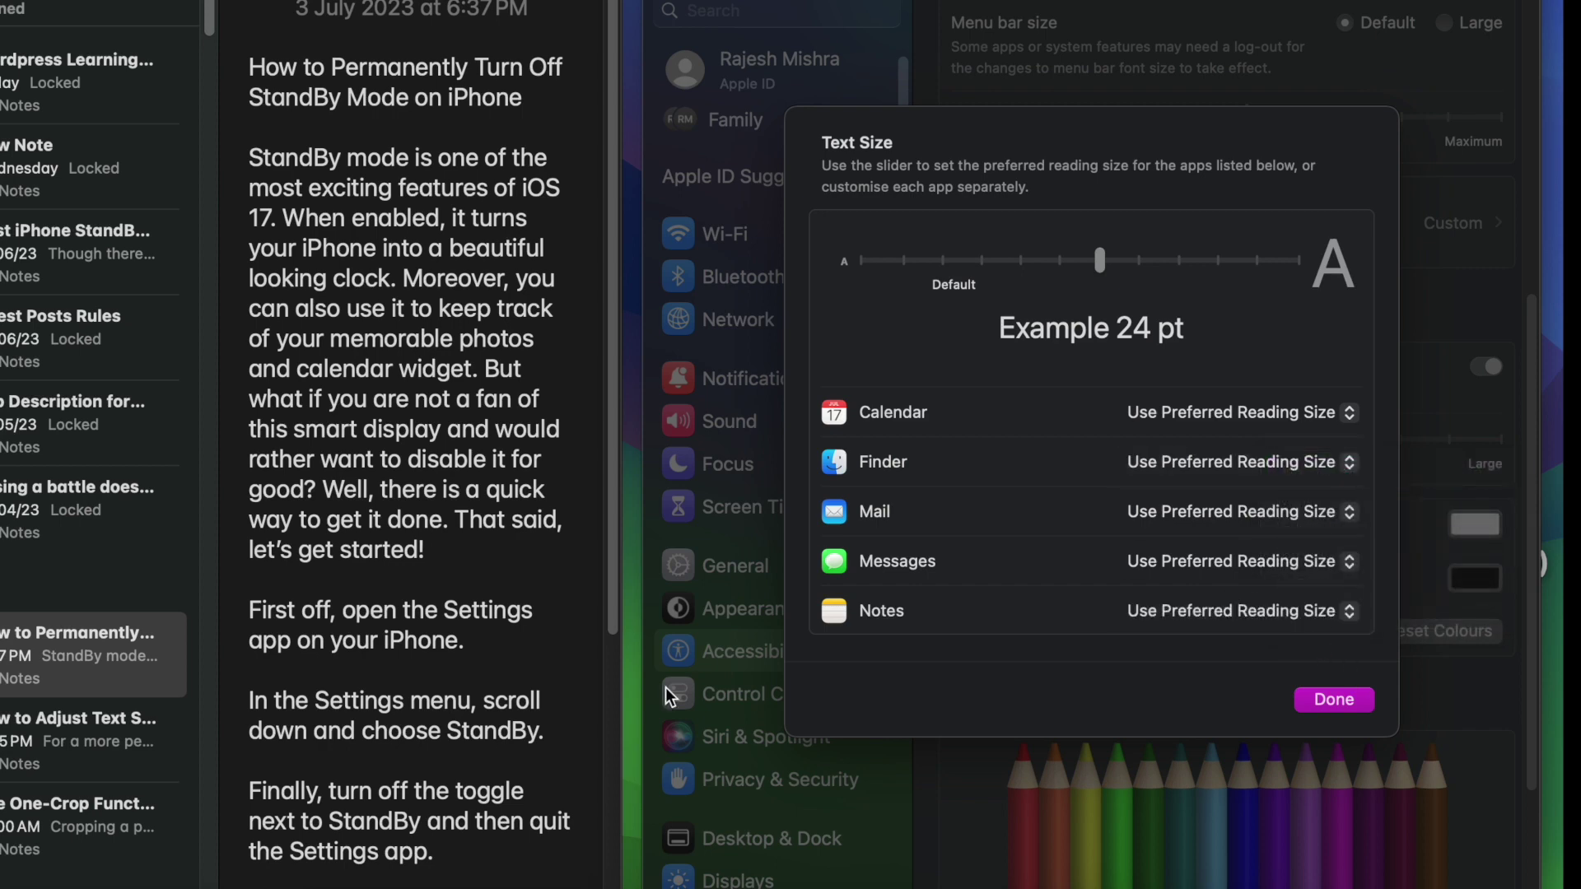
Bring the Notes window forward and give Notes a custom 19 pt text size
click(99, 655)
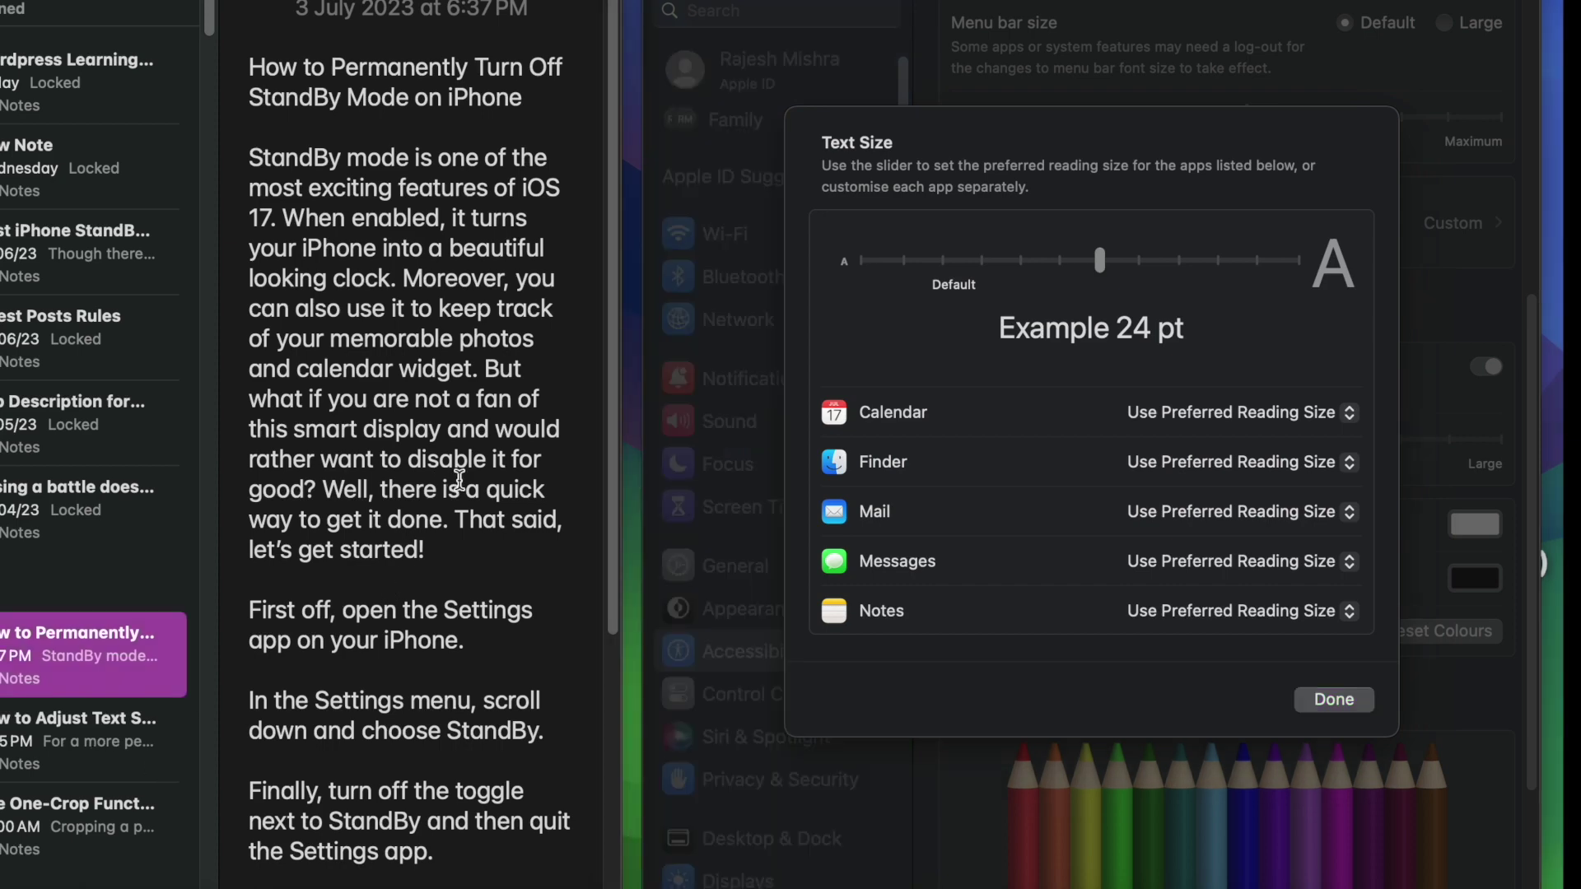
click(1350, 614)
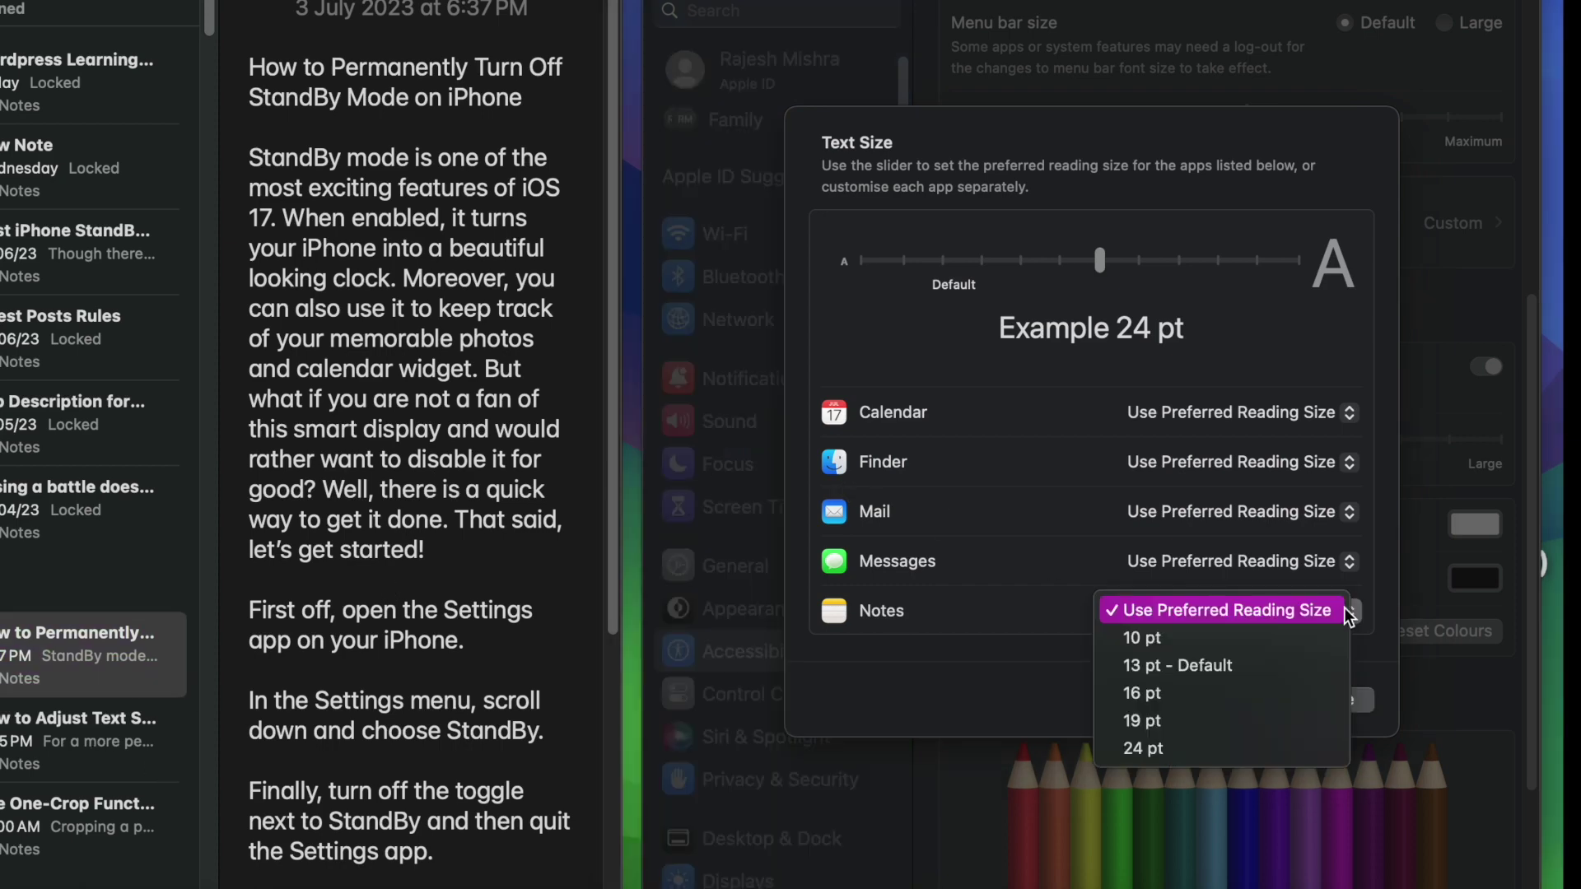
click(1151, 692)
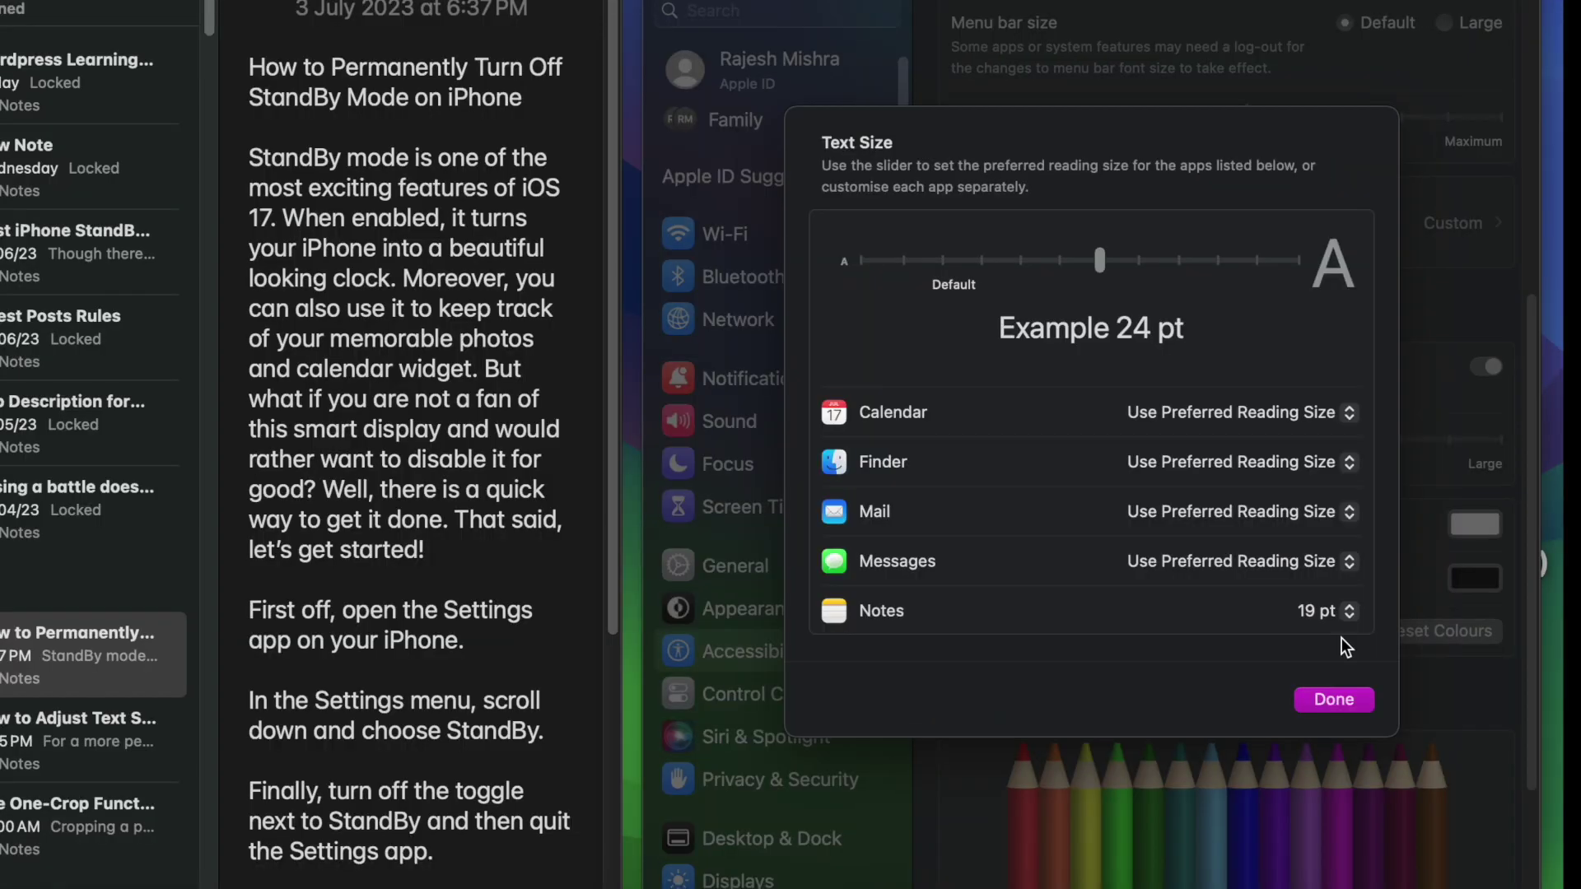
scroll(477, 684, down, 5)
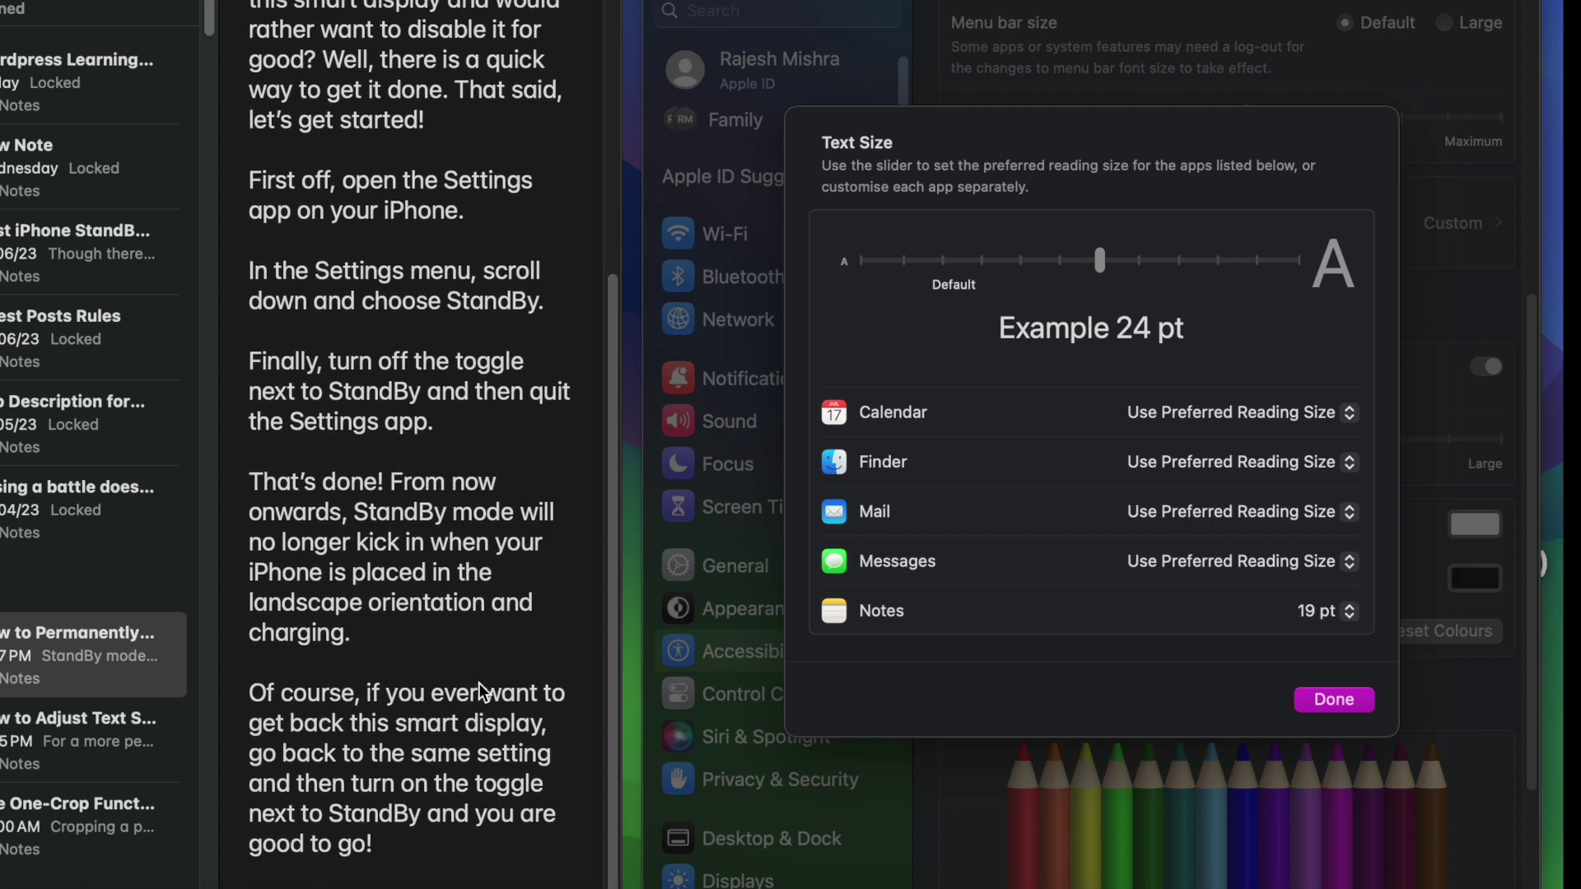
scroll(477, 683, up, 5)
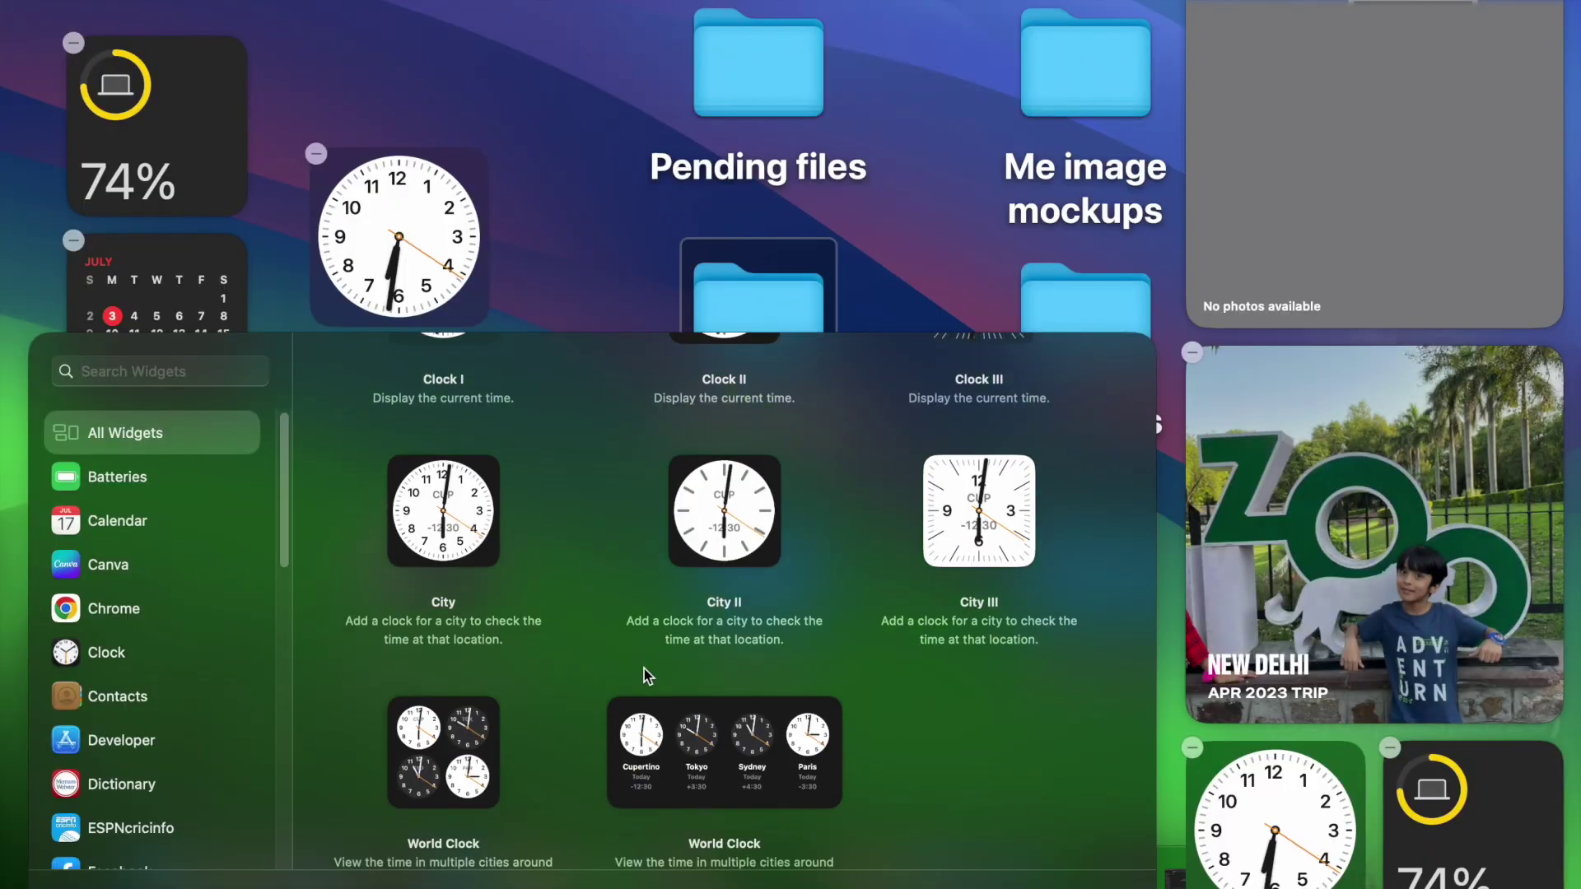
scroll(644, 669, down, 6)
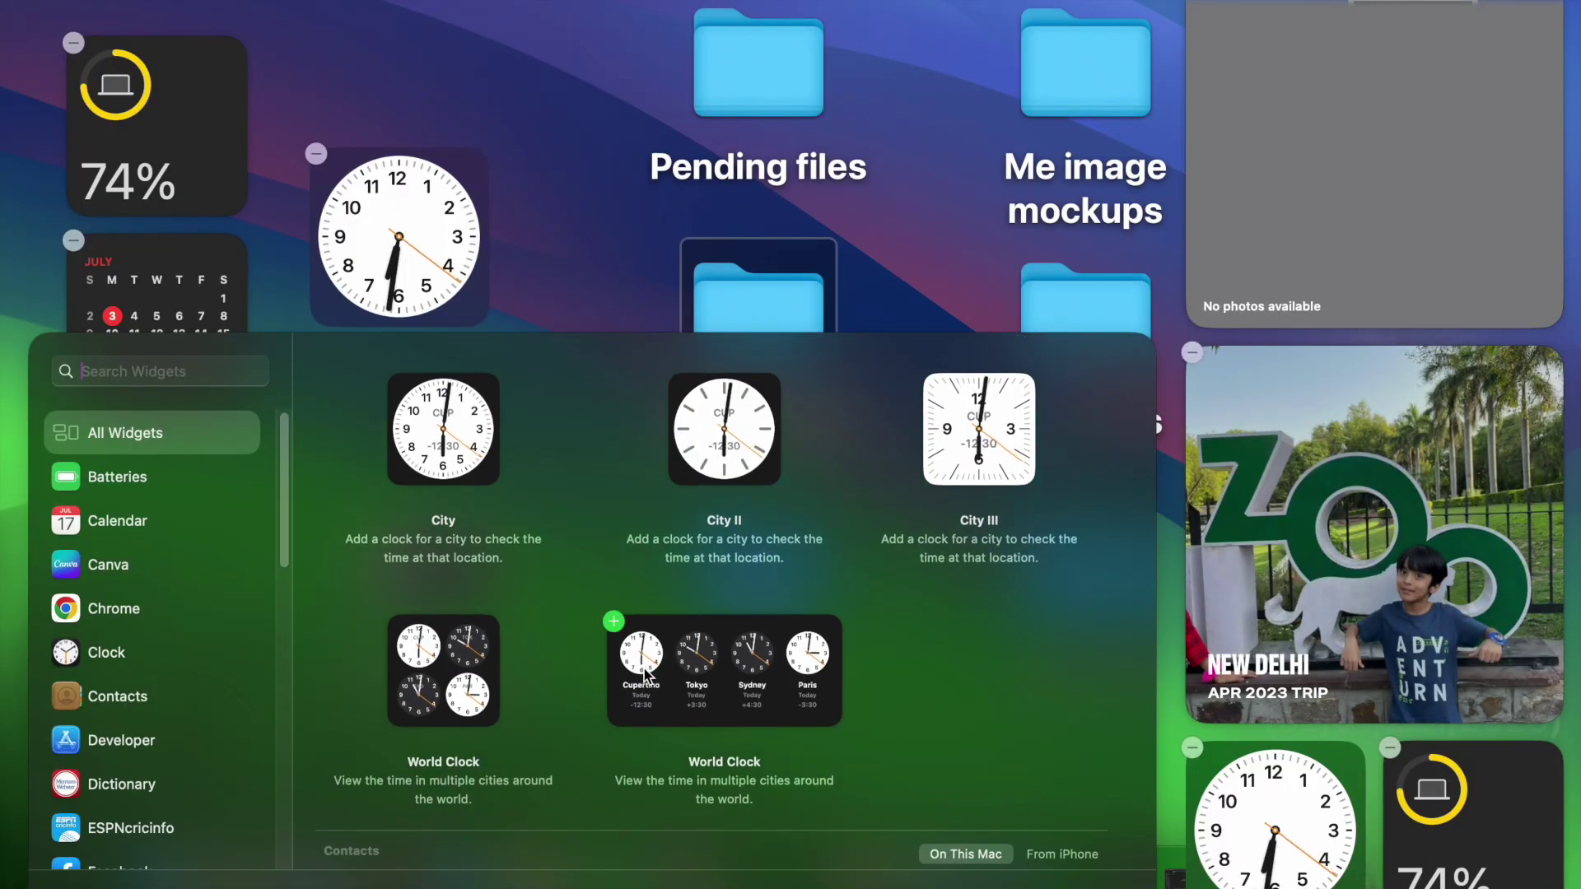
scroll(644, 668, down, 8)
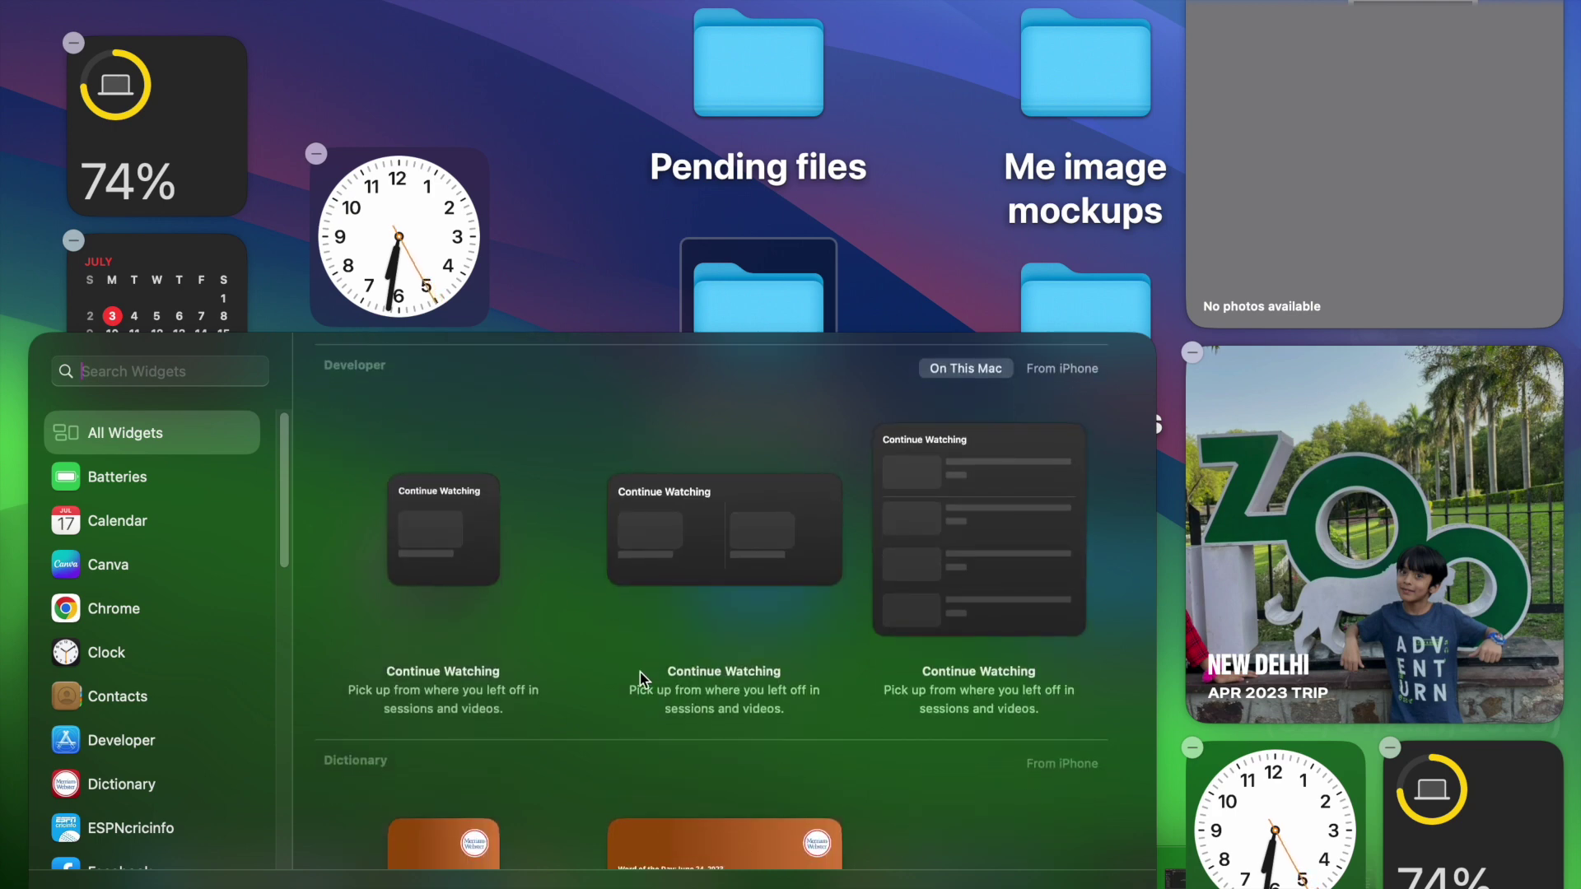
scroll(600, 758, down, 5)
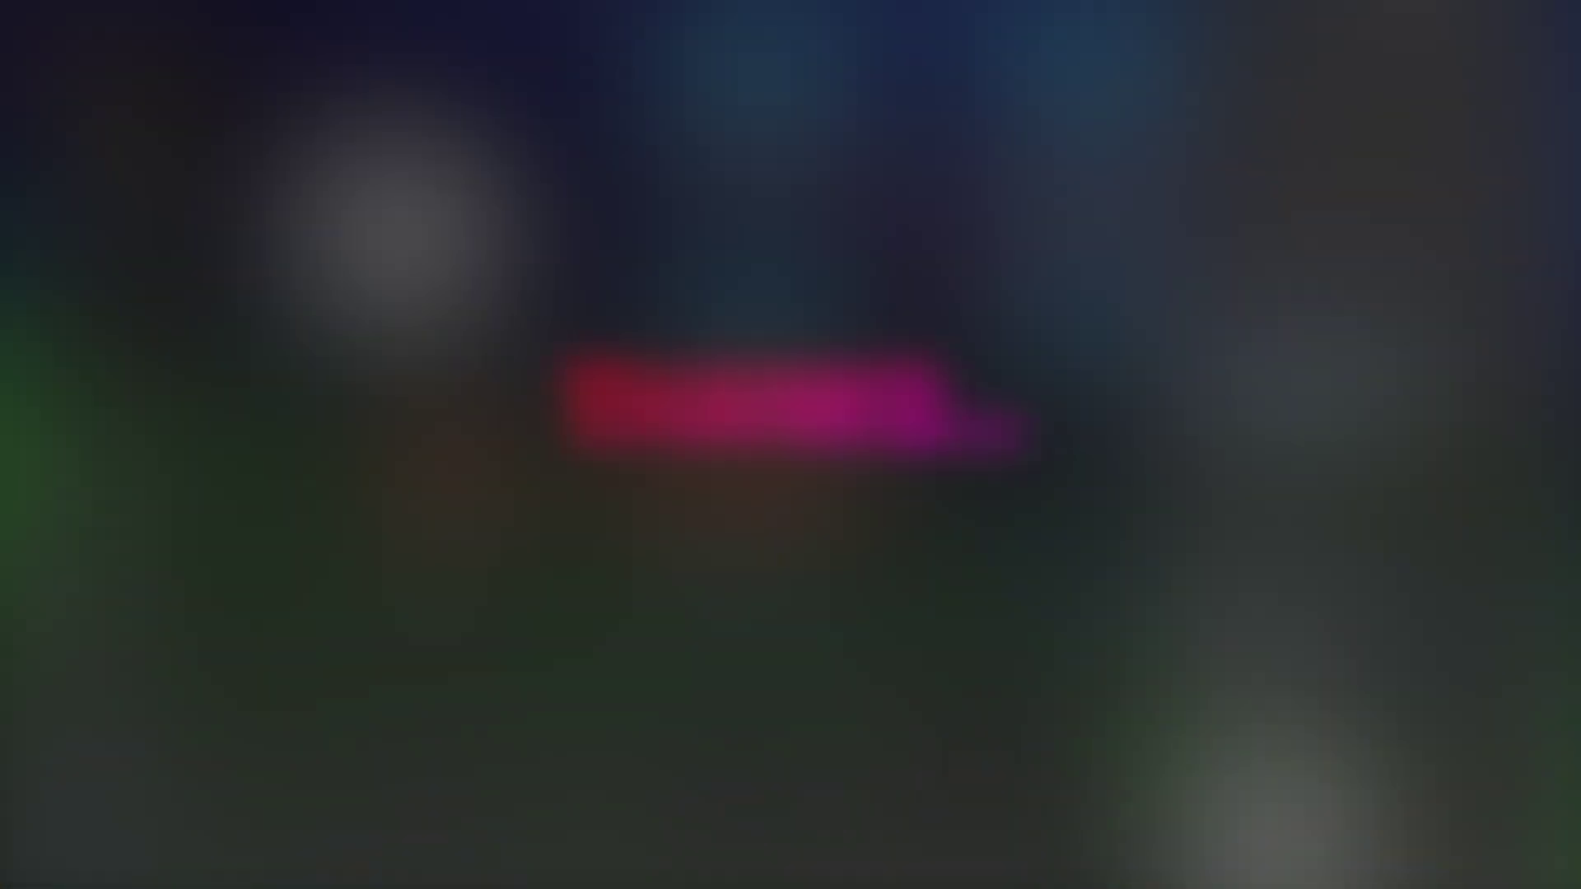